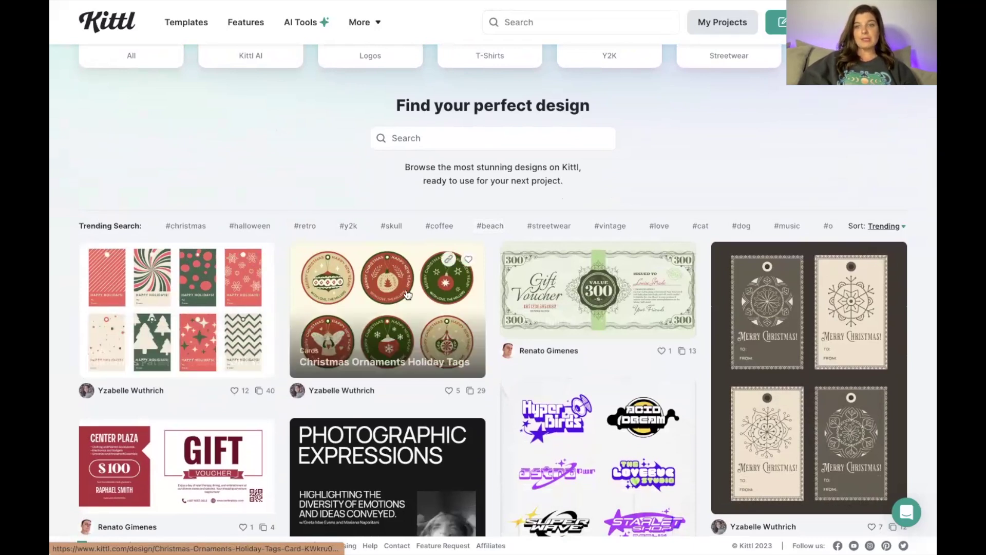
# Look through the trending design templates in the gallery, including cards, logos, posters and T-shirt designs.
pyautogui.scroll(-2, 414, 317)
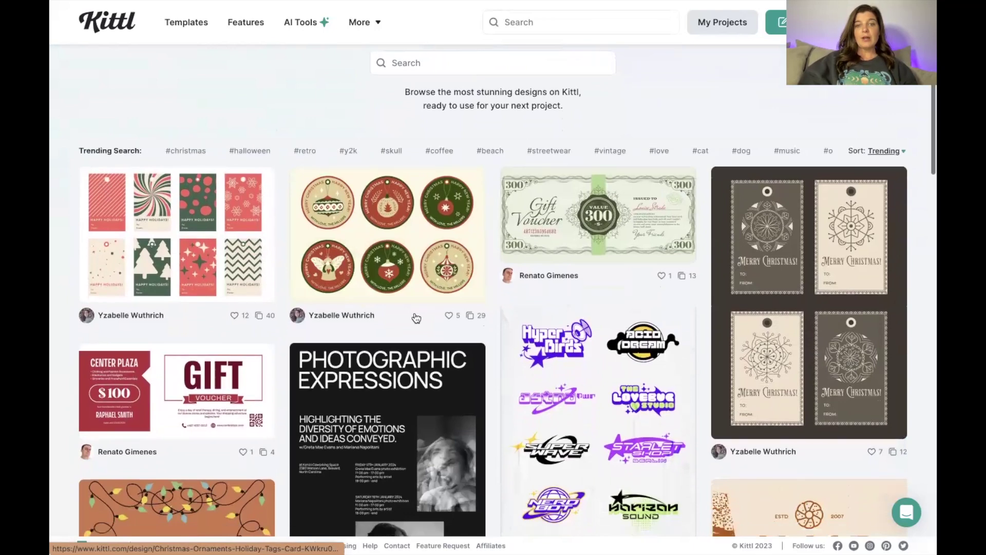
pyautogui.scroll(-5, 416, 318)
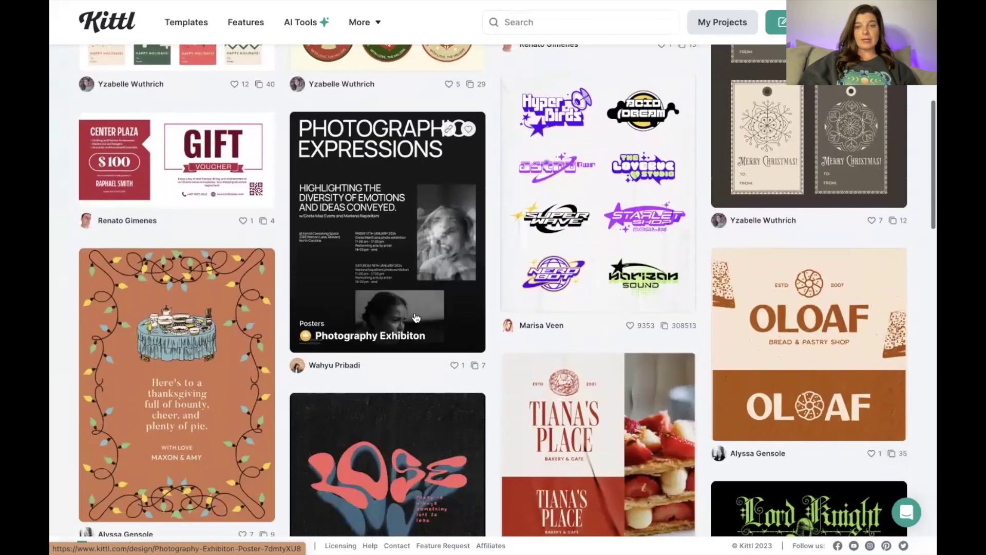
pyautogui.scroll(-3, 416, 317)
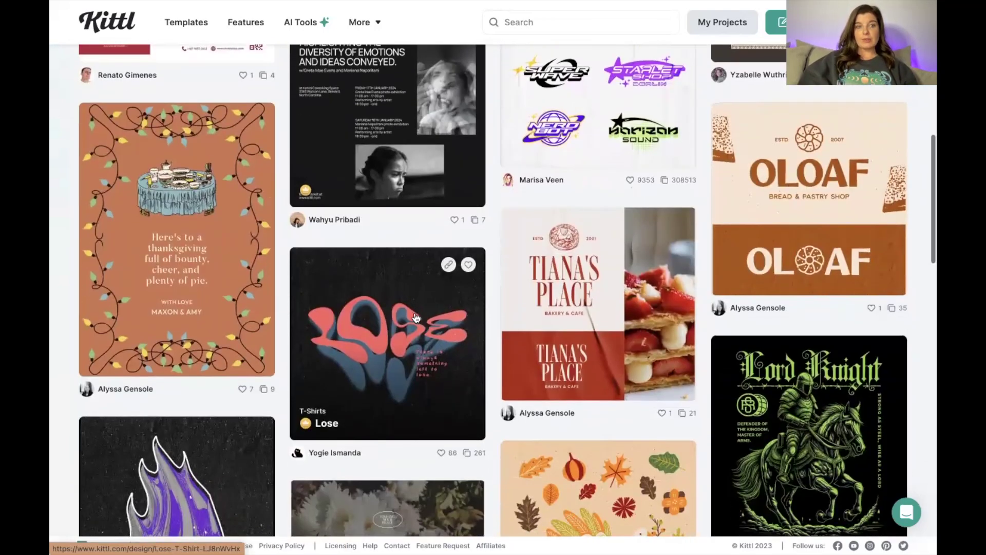
pyautogui.scroll(-4, 416, 317)
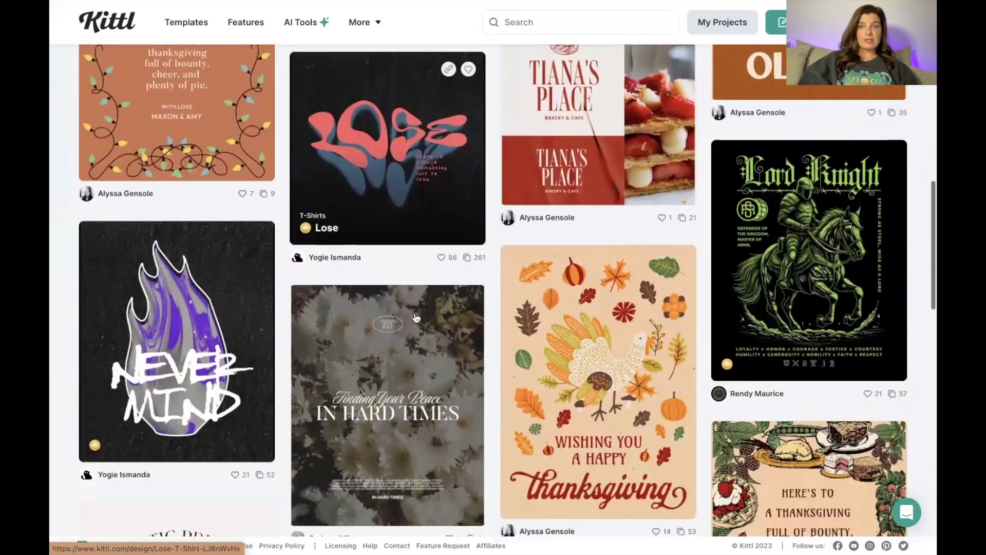
pyautogui.scroll(-4, 416, 317)
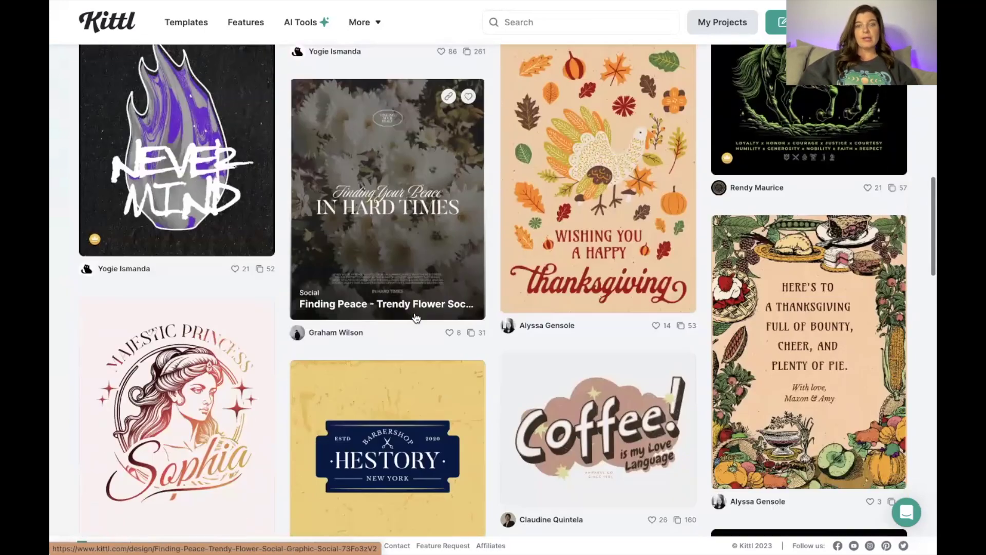
pyautogui.scroll(-5, 416, 317)
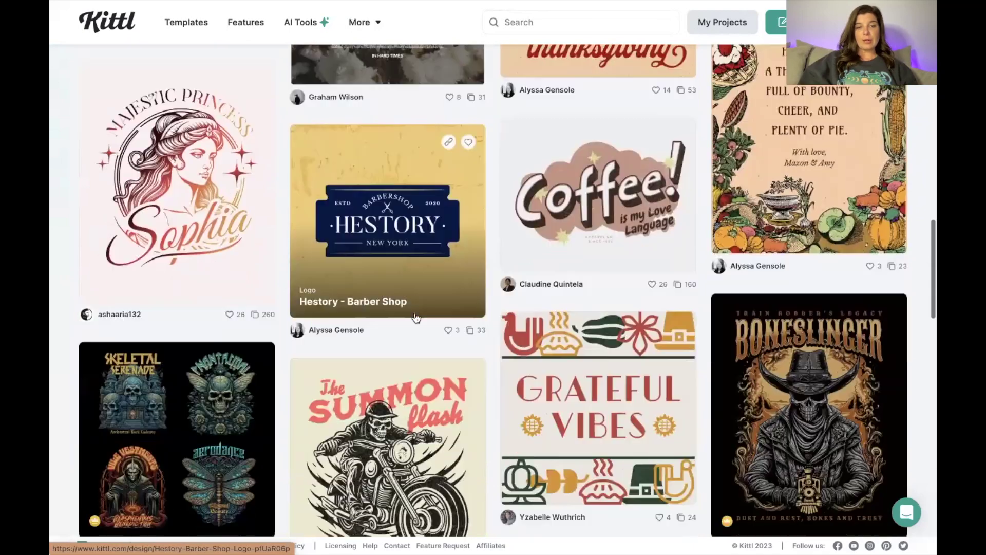
pyautogui.scroll(-3, 416, 317)
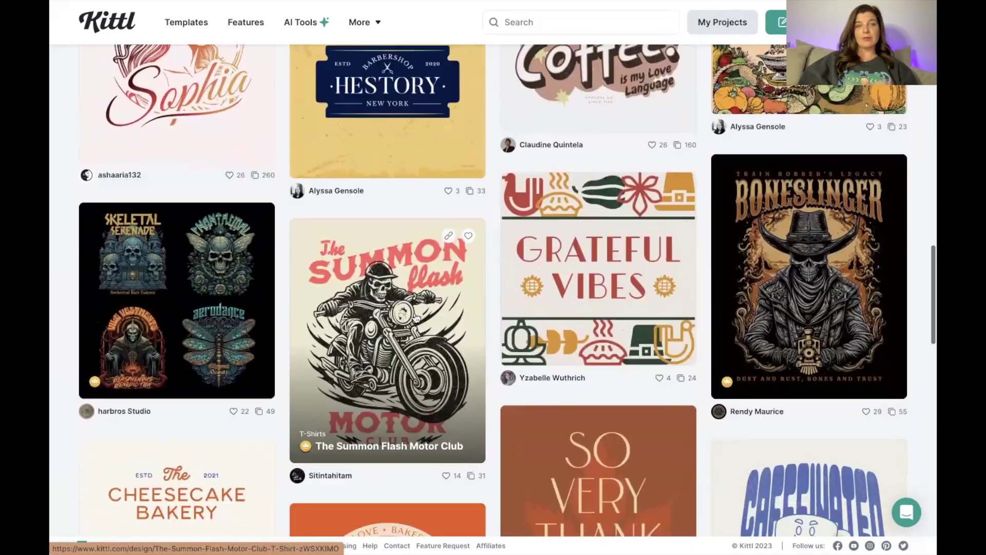
pyautogui.scroll(-5, 416, 317)
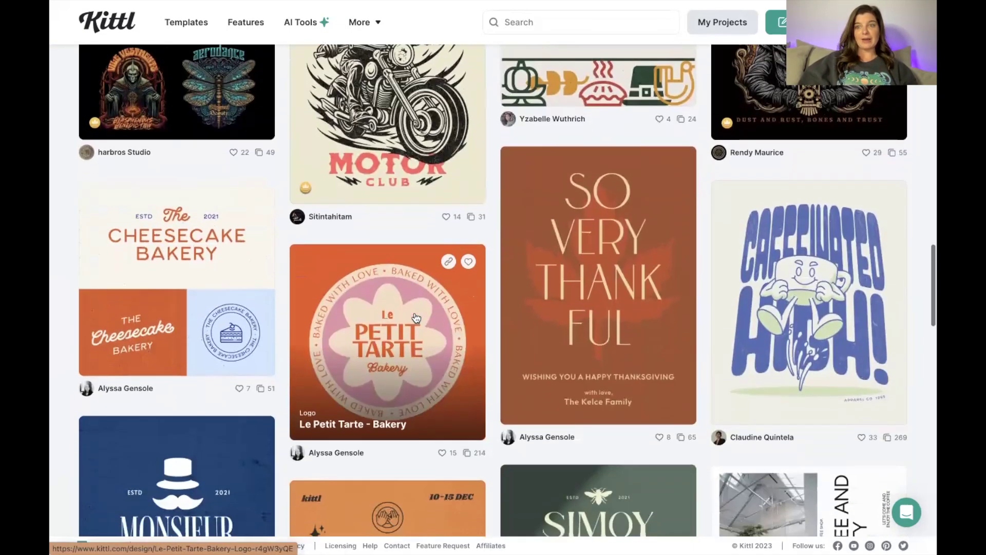
pyautogui.scroll(-5, 416, 317)
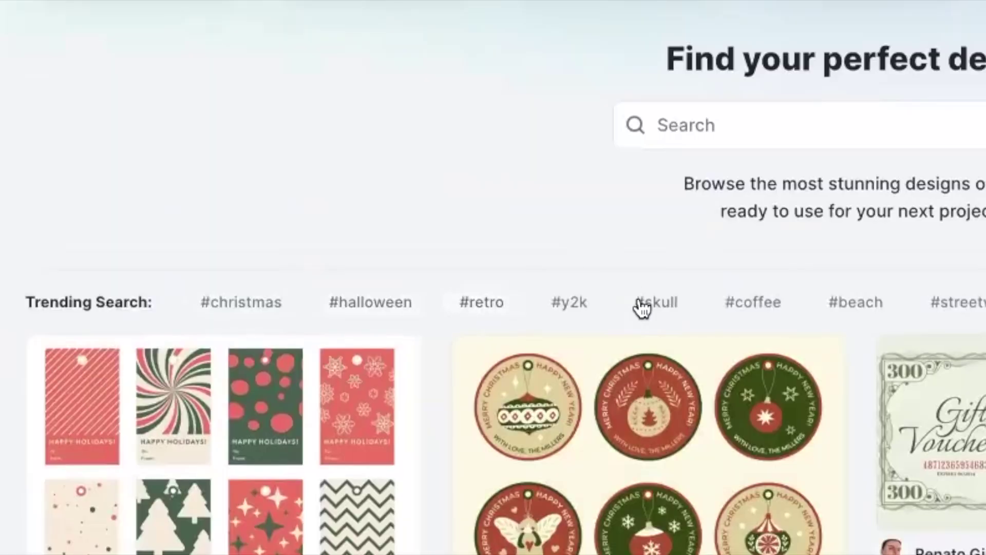
# Filter the design templates by the trending tag #christmas and look through the matching designs.
pyautogui.click(259, 304)
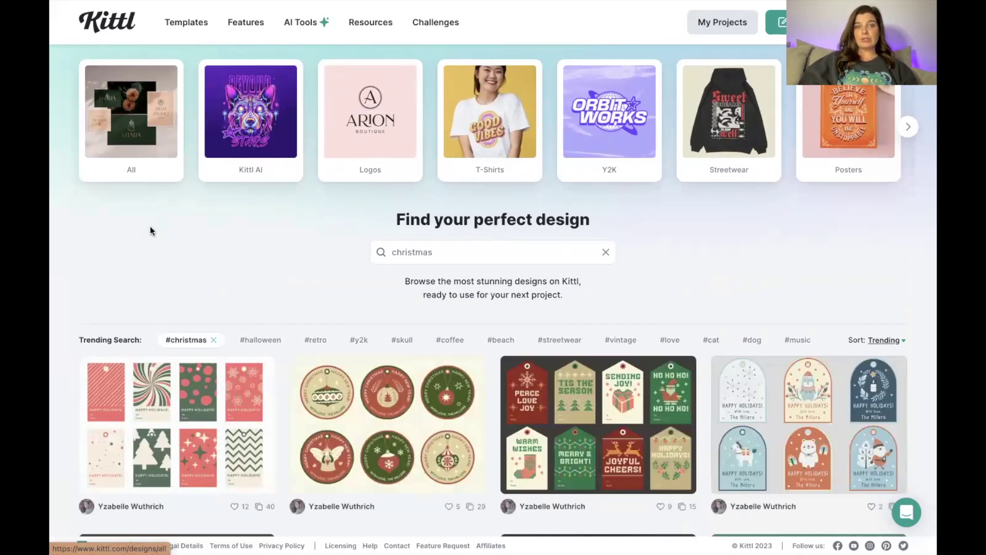
pyautogui.scroll(-2, 596, 437)
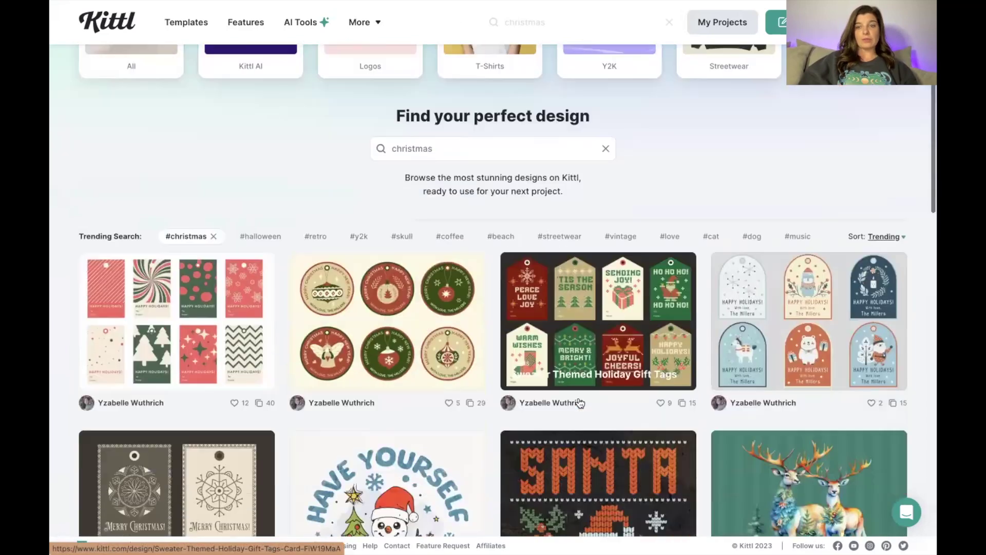
pyautogui.scroll(-3, 661, 358)
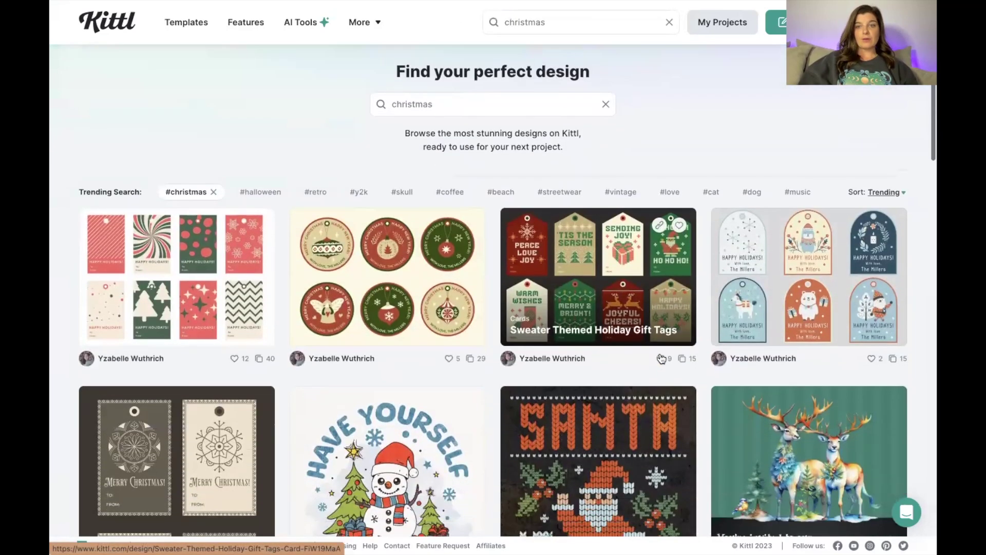
pyautogui.scroll(-3, 661, 358)
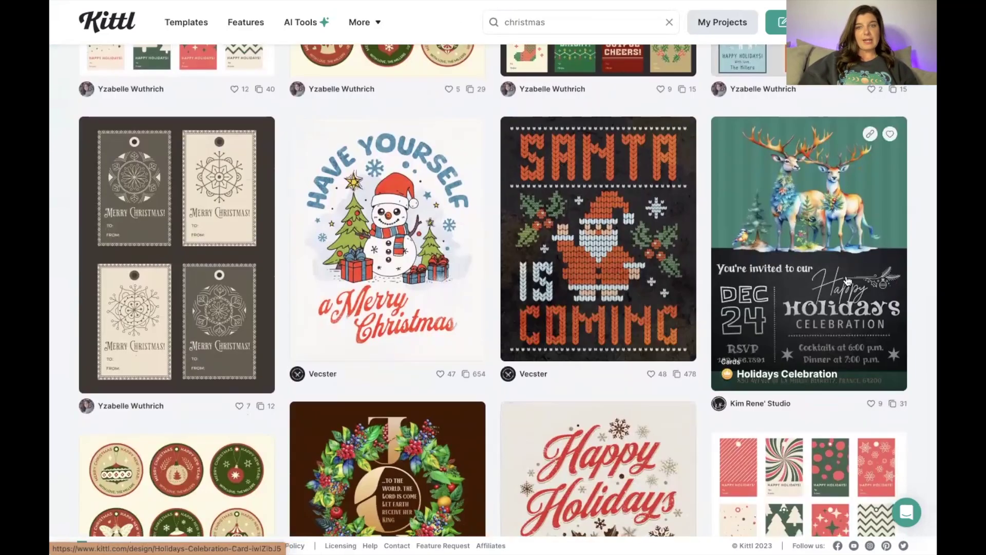
pyautogui.scroll(-5, 847, 279)
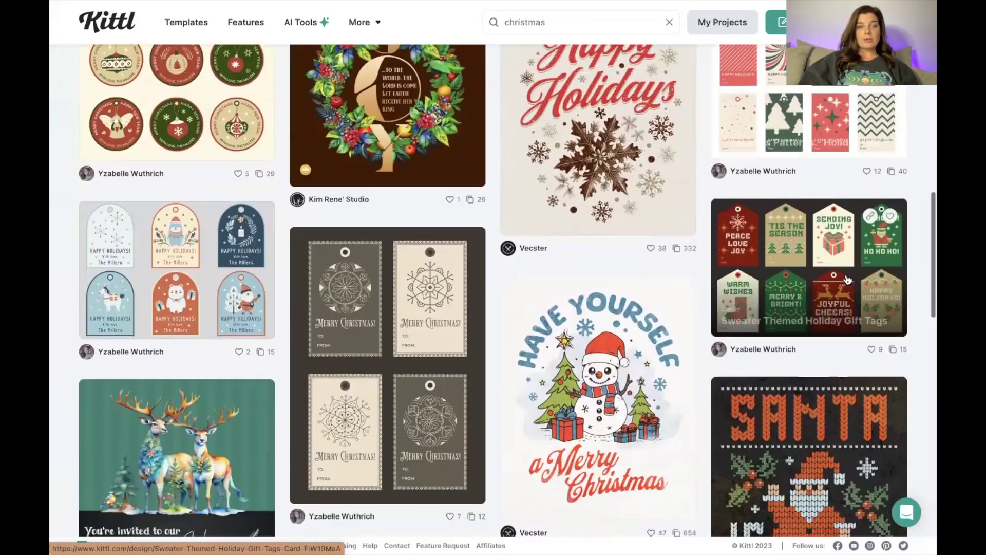
pyautogui.scroll(-9, 847, 279)
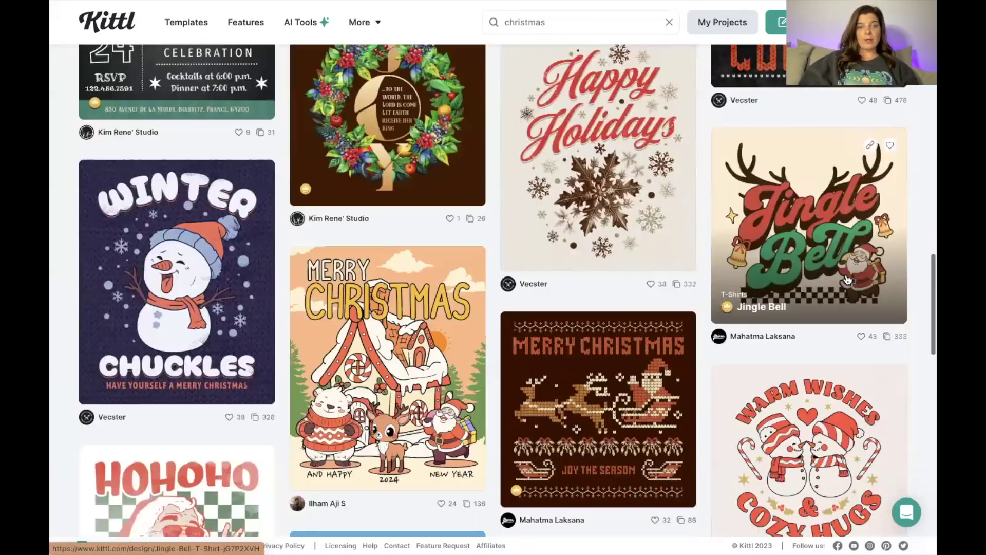
# Open the T-Shirts template category and look through its trending designs.
pyautogui.scroll(15, 848, 279)
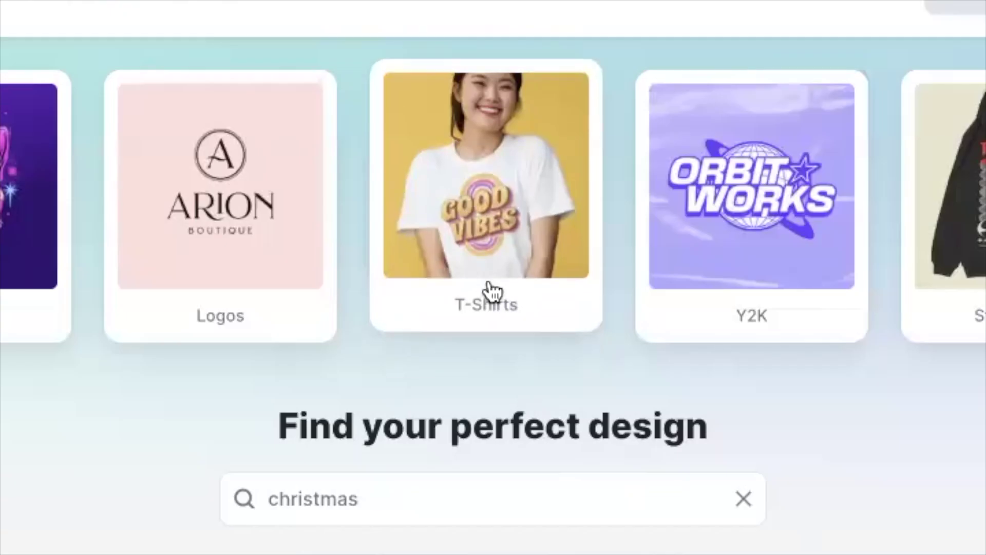
pyautogui.click(492, 291)
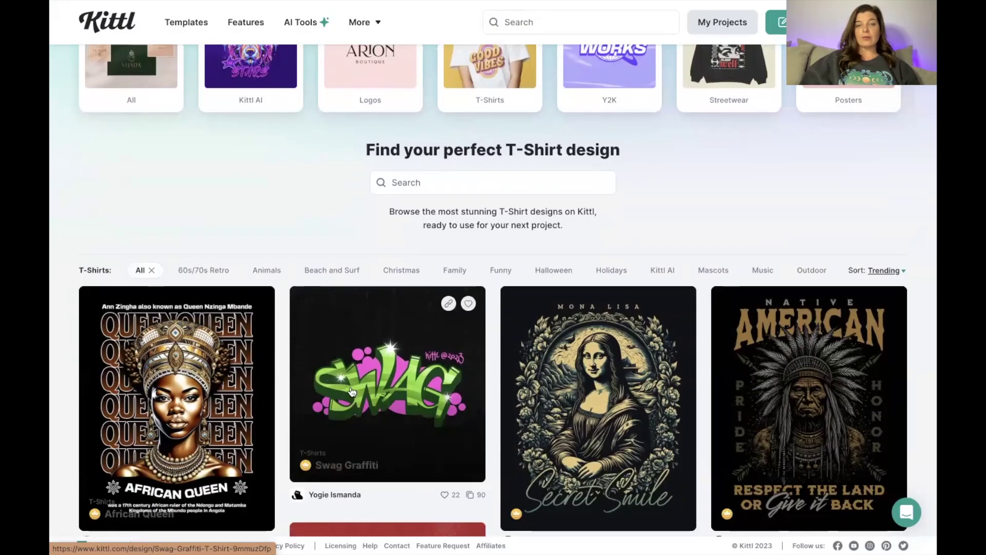
pyautogui.scroll(-2, 352, 391)
pyautogui.scroll(-5, 352, 391)
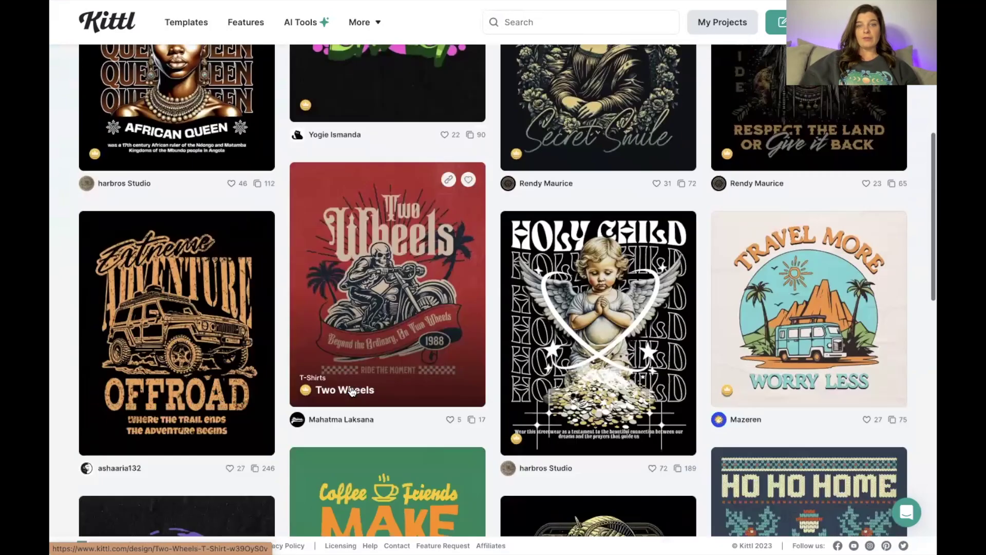
pyautogui.scroll(-10, 352, 392)
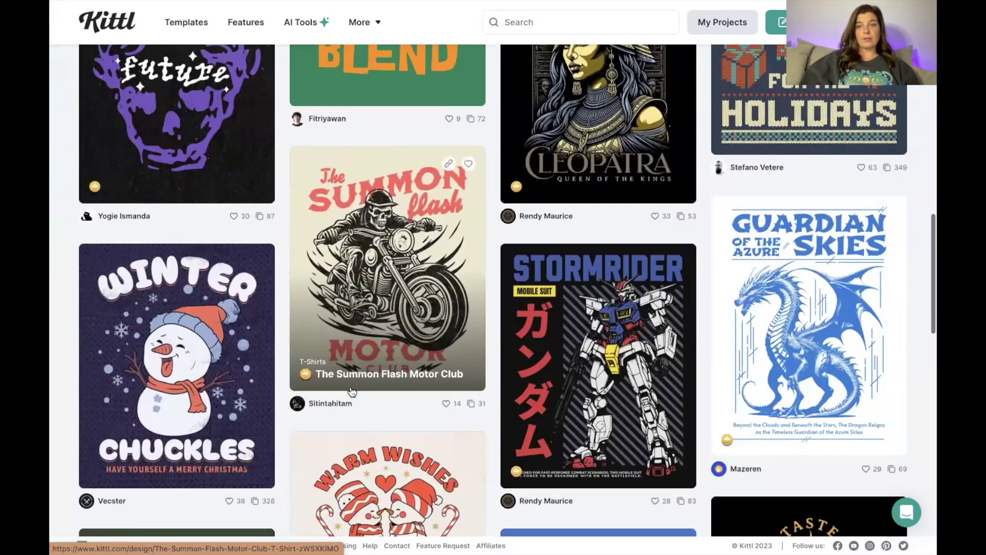
pyautogui.scroll(-13, 352, 391)
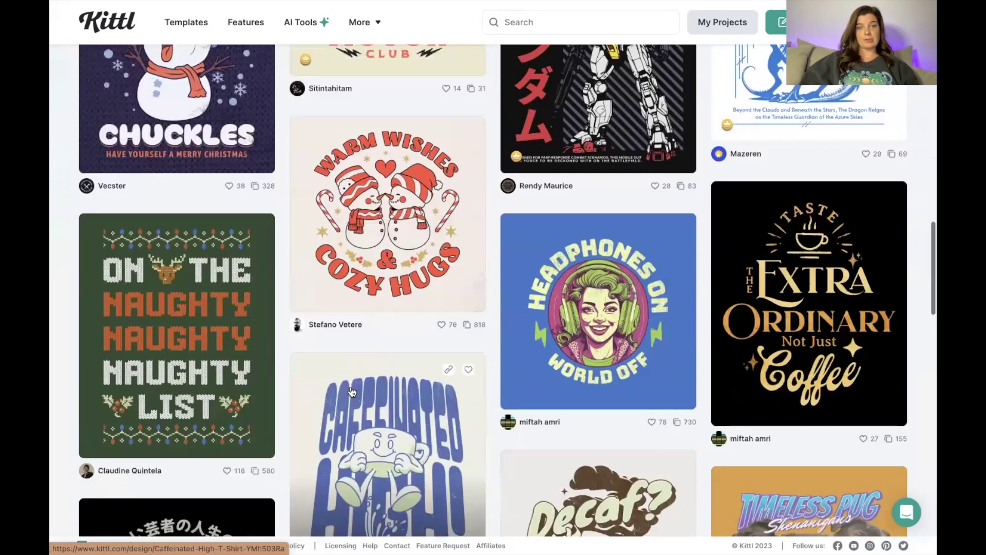
pyautogui.scroll(-4, 352, 391)
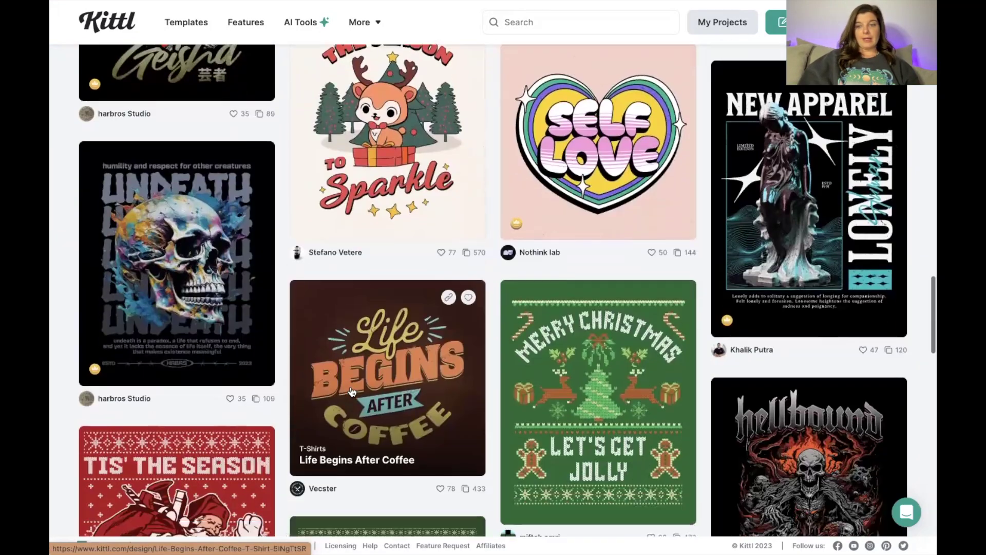
pyautogui.scroll(-7, 352, 392)
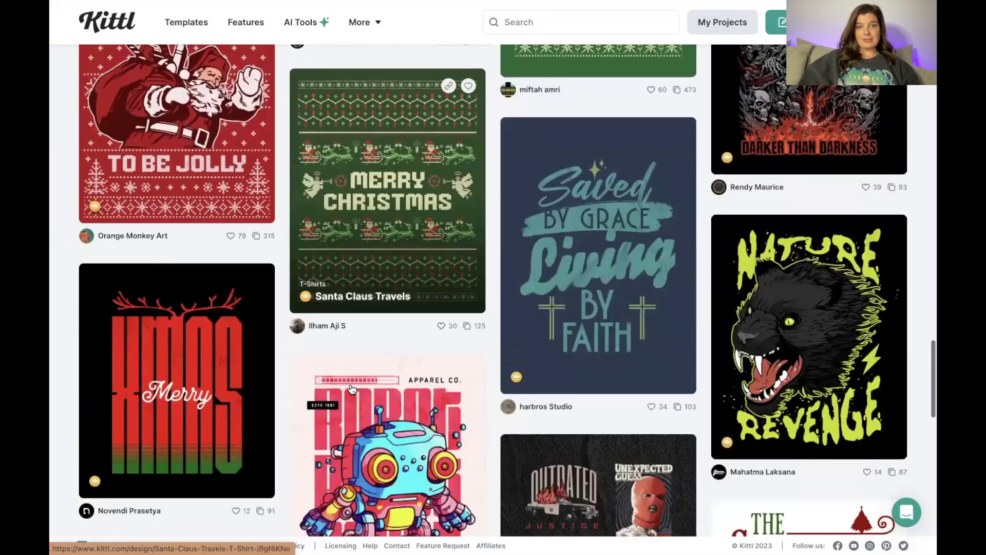
pyautogui.scroll(11, 352, 391)
pyautogui.scroll(-10, 352, 388)
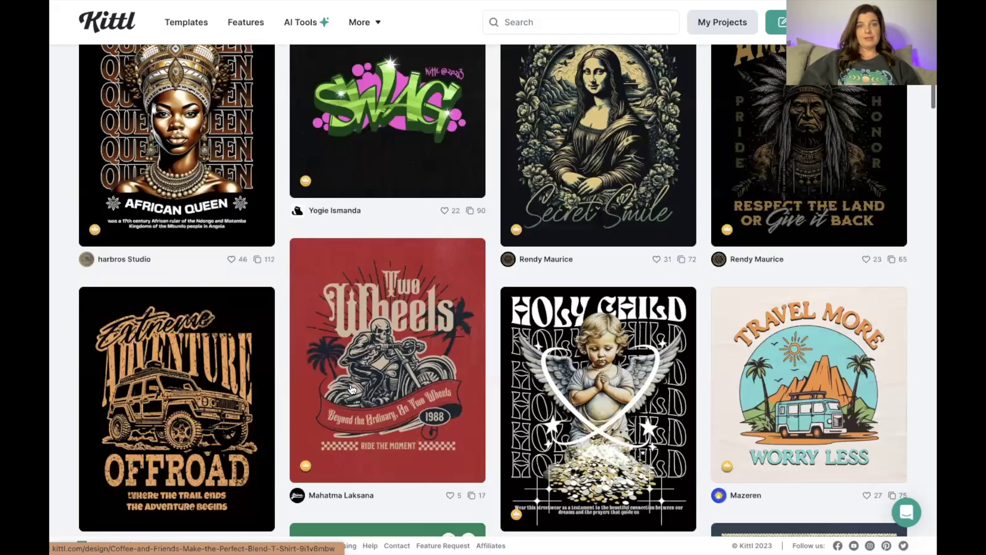
# Search the full design template library, across all categories, for "cat lovers".
pyautogui.scroll(6, 197, 323)
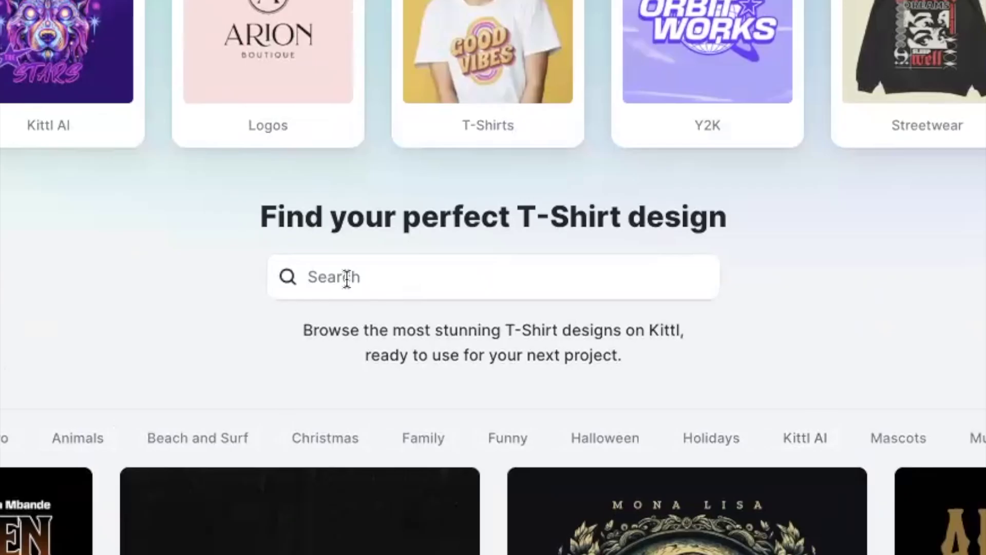
pyautogui.click(413, 253)
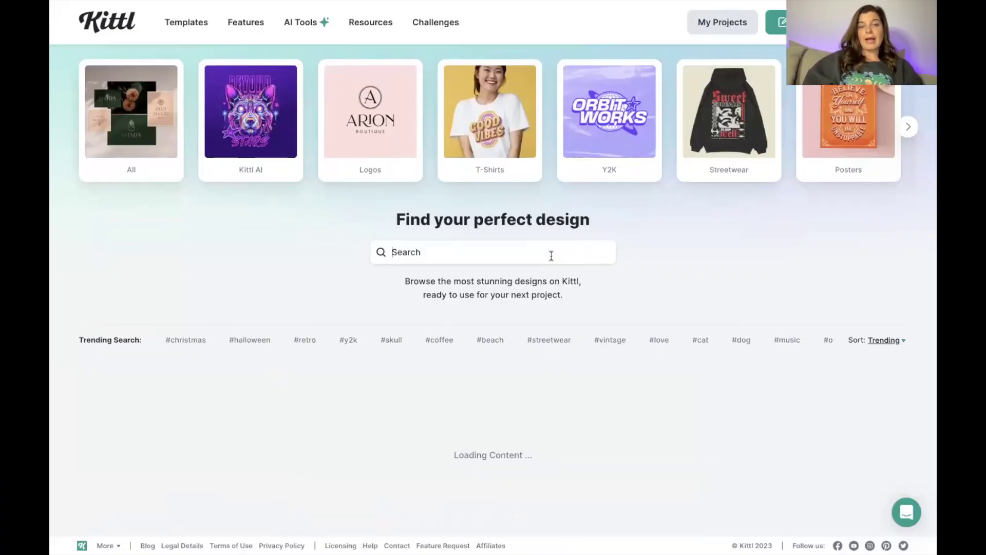
pyautogui.click(551, 255)
pyautogui.write('cat lovers')
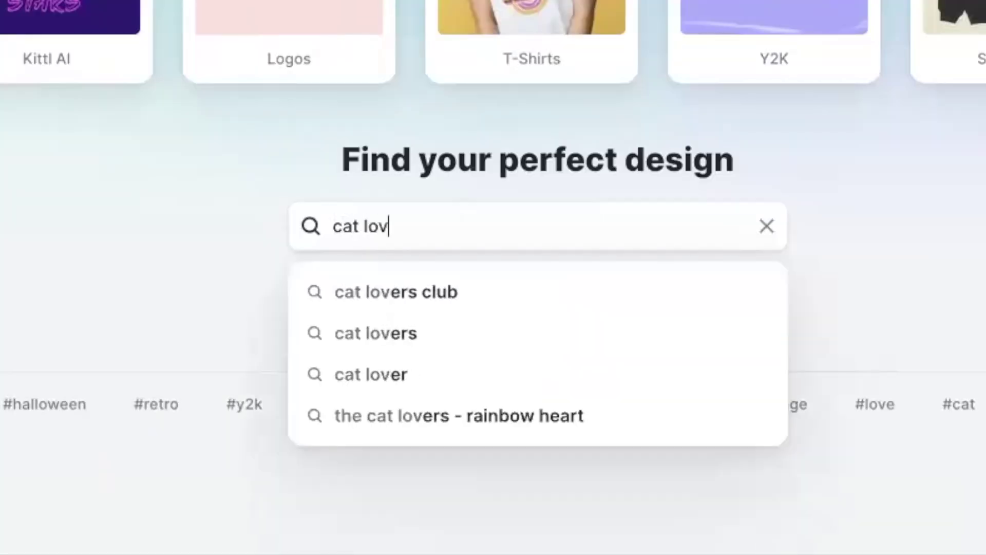
pyautogui.press('Return')
# Examine the cat-themed templates in the "cat lovers" search results for a suitable design.
pyautogui.scroll(-5, 532, 293)
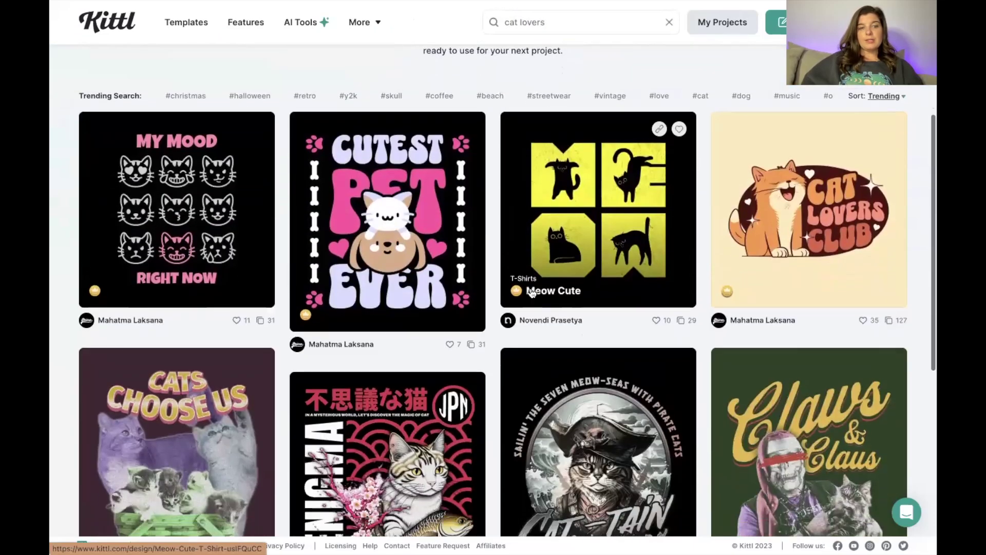
pyautogui.scroll(-9, 532, 292)
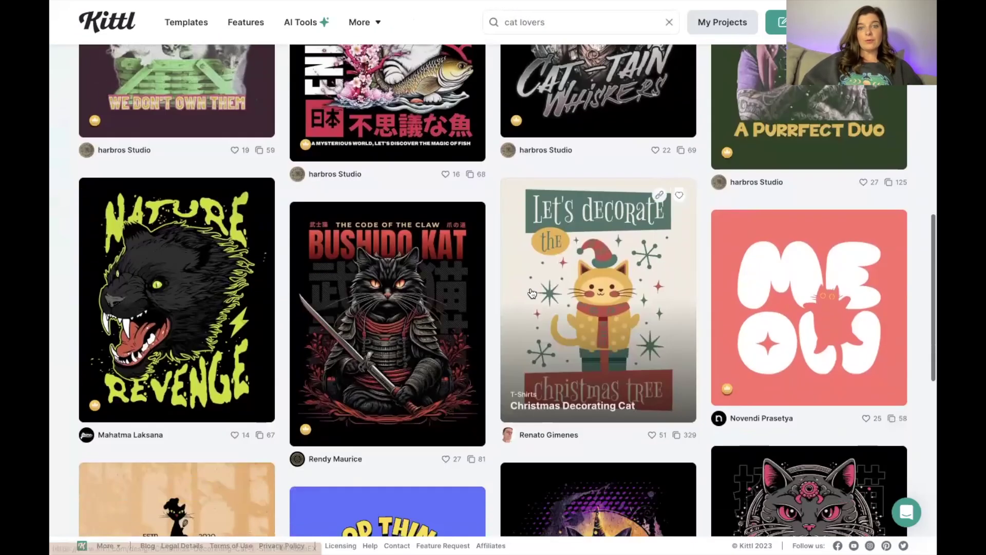
pyautogui.scroll(-6, 532, 293)
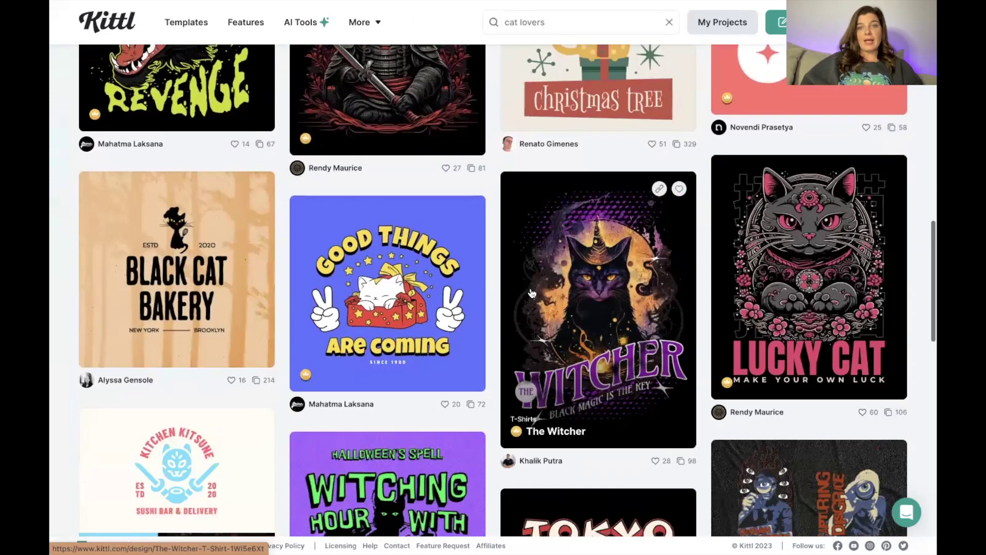
pyautogui.scroll(-8, 532, 293)
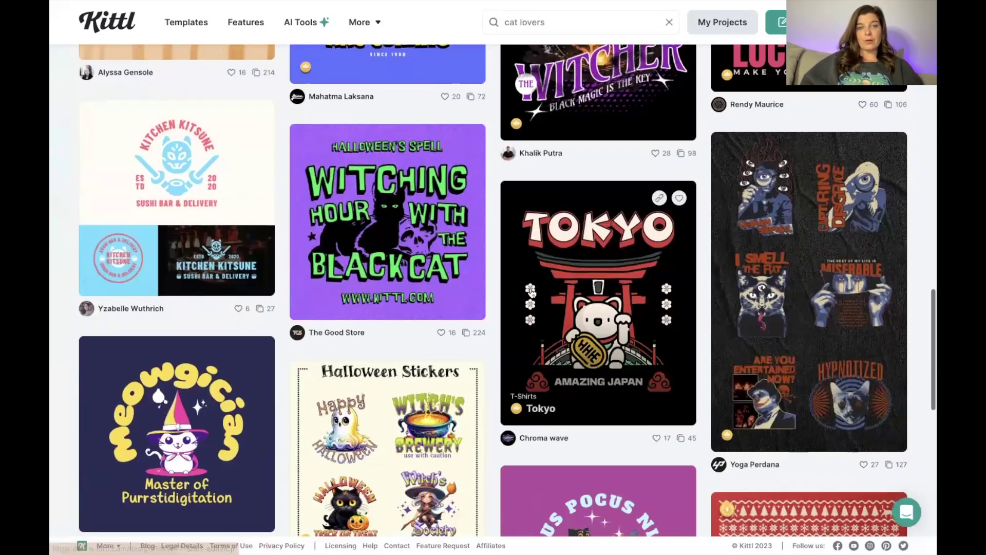
pyautogui.scroll(-10, 531, 293)
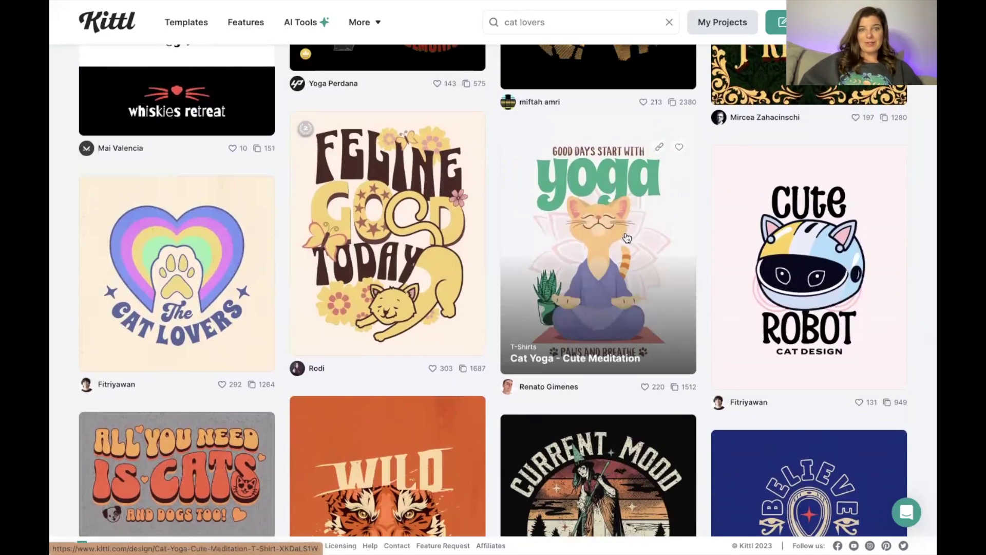
pyautogui.scroll(-1, 405, 252)
pyautogui.scroll(-3, 406, 252)
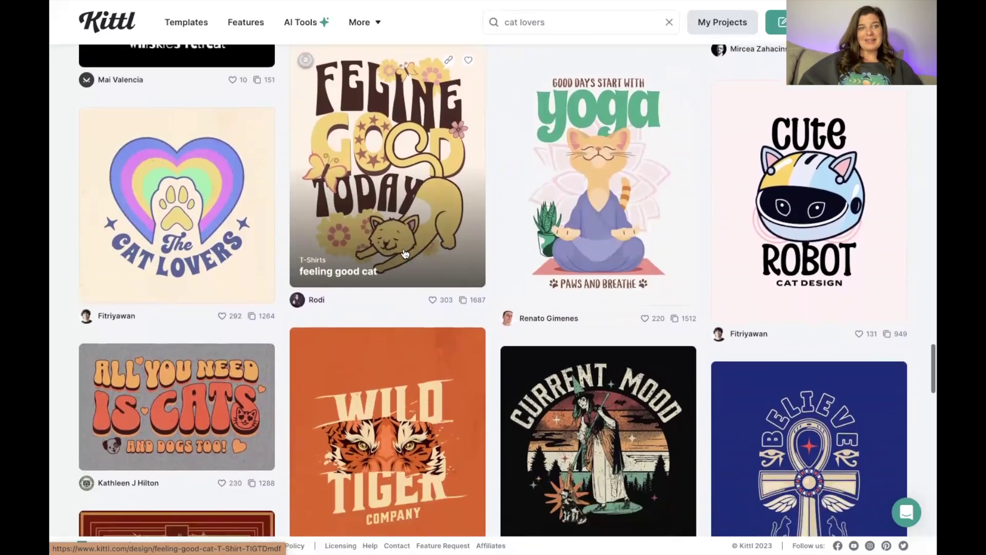
pyautogui.scroll(-4, 406, 253)
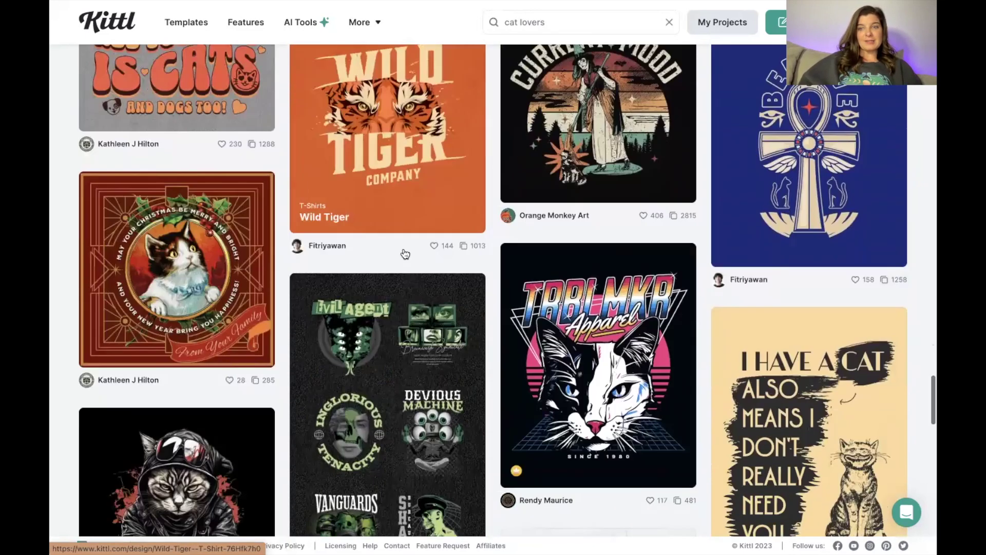
pyautogui.scroll(-3, 406, 254)
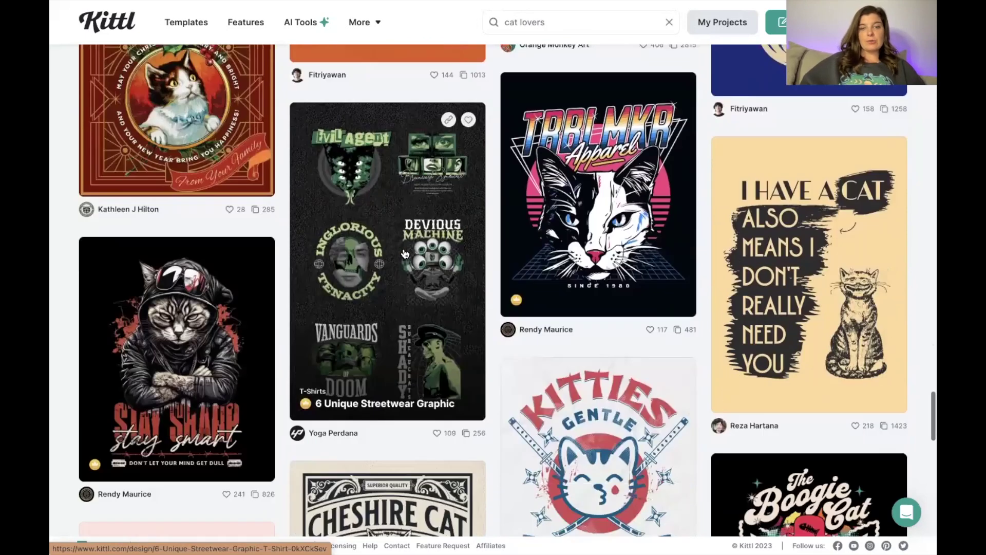
pyautogui.scroll(-6, 406, 253)
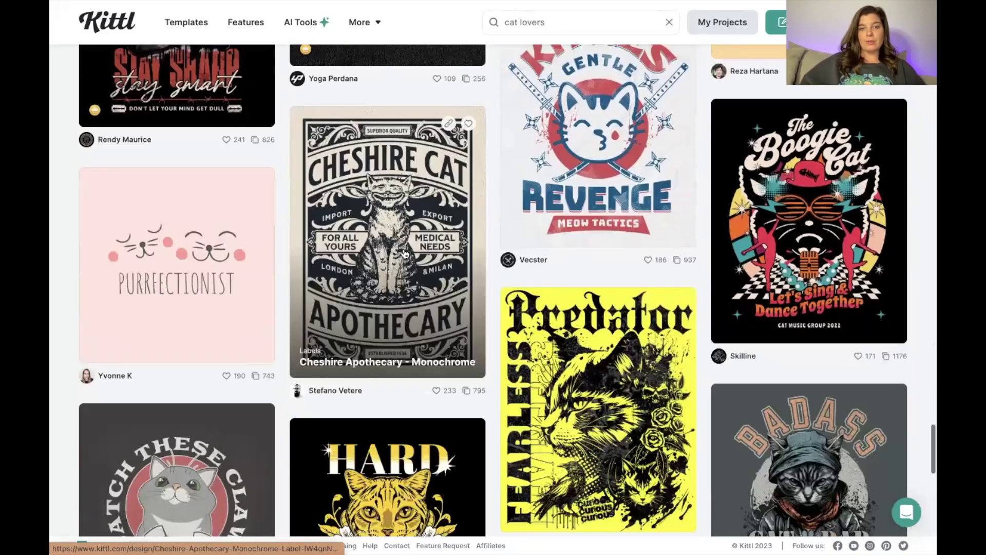
# Look through the cat-themed T-shirt and label templates further down the search results.
pyautogui.scroll(-3, 405, 253)
pyautogui.scroll(-2, 405, 253)
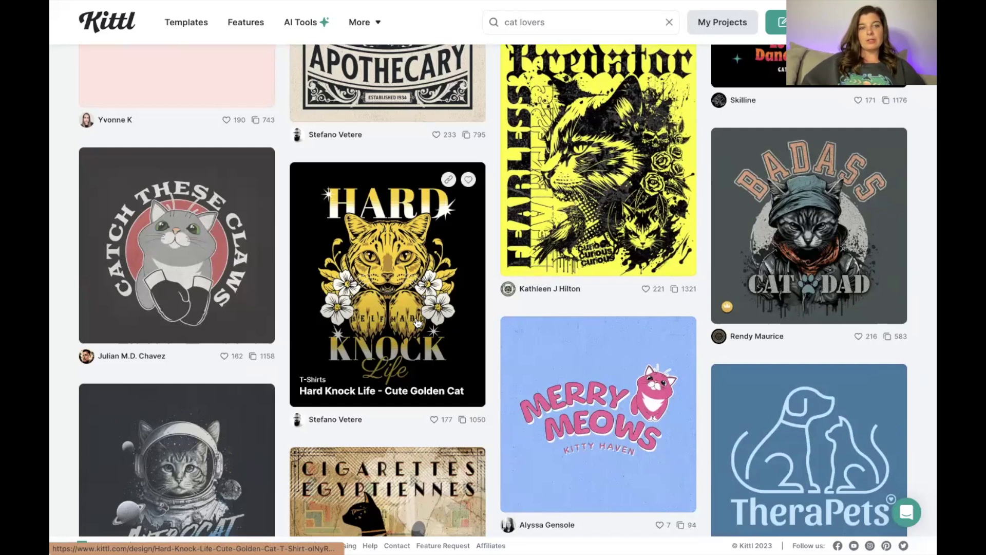
pyautogui.scroll(-2, 417, 322)
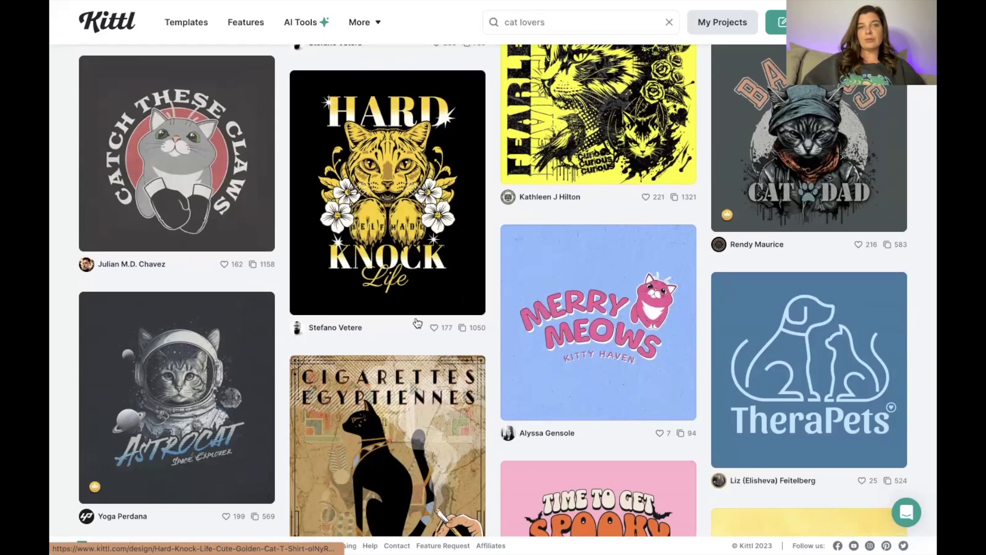
pyautogui.scroll(8, 418, 319)
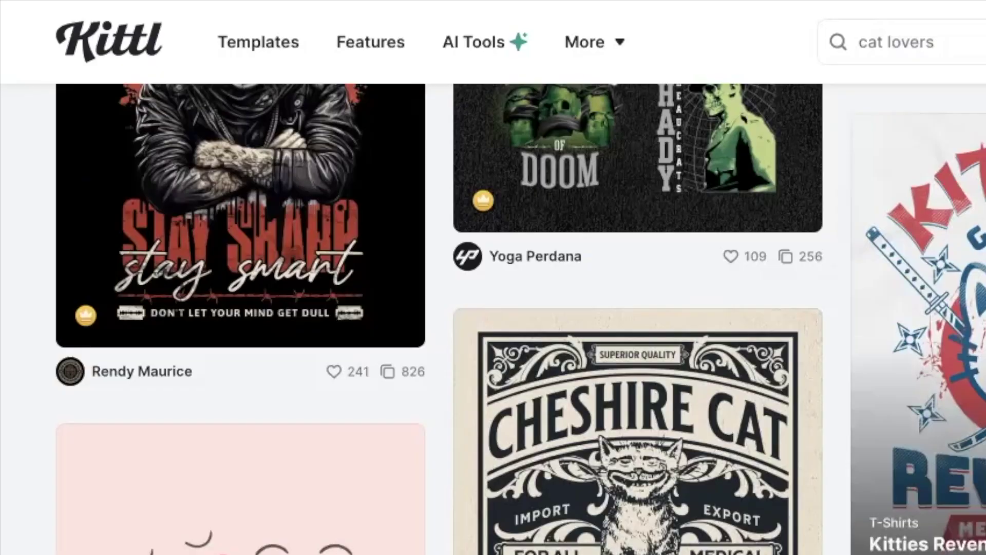
# Generate funny 2-4 word quotes for the custom niche "cat lover" with the AI Quote Generator.
pyautogui.moveTo(306, 25)
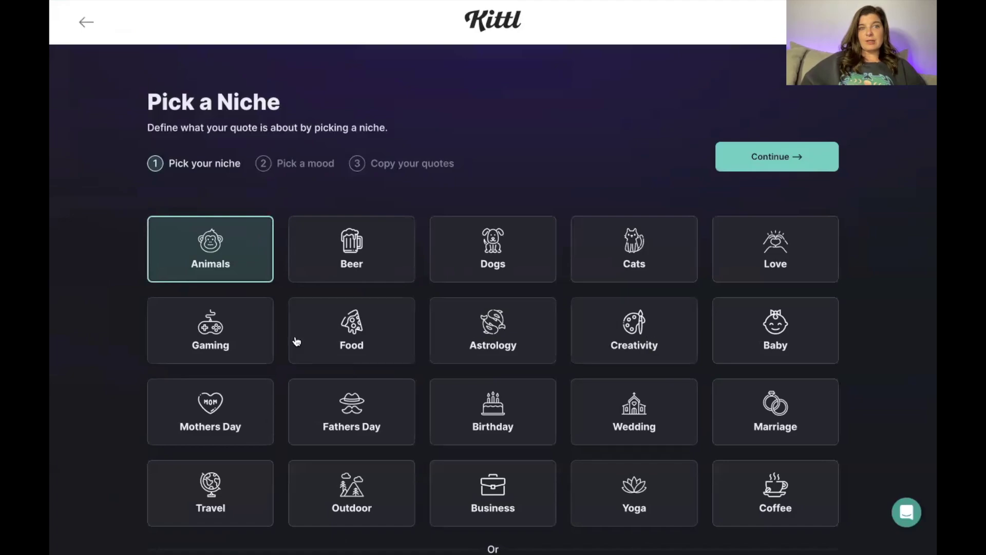
pyautogui.scroll(-2, 294, 341)
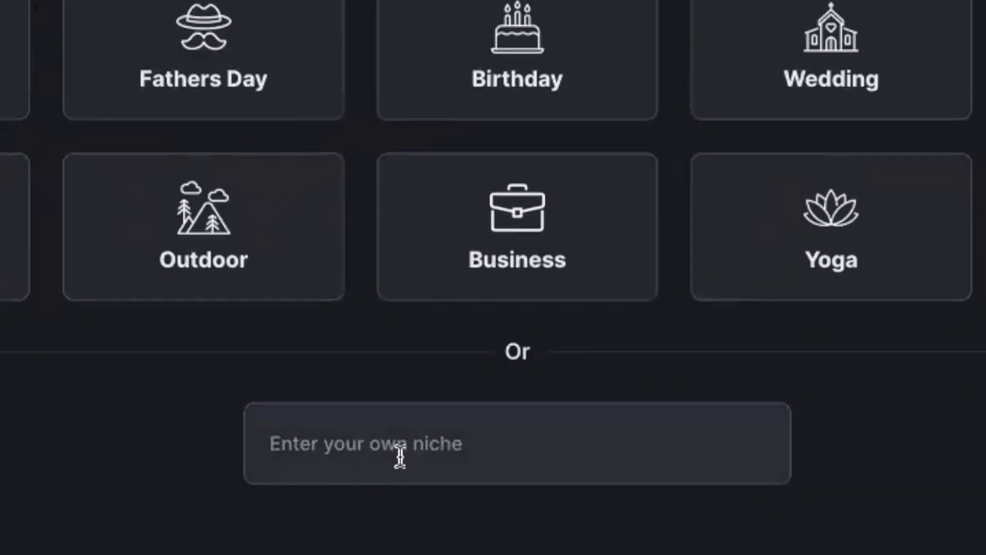
pyautogui.click(435, 457)
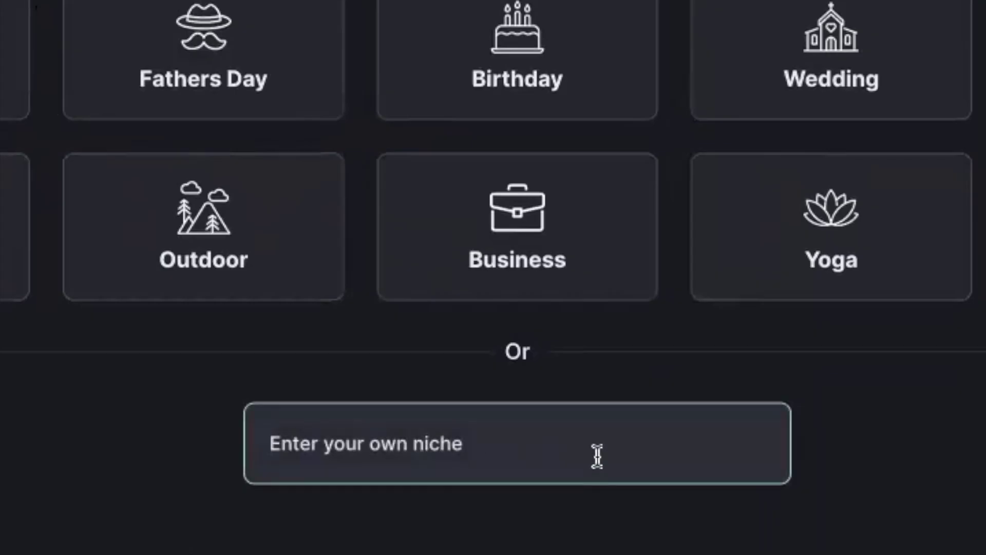
pyautogui.write('cat lover')
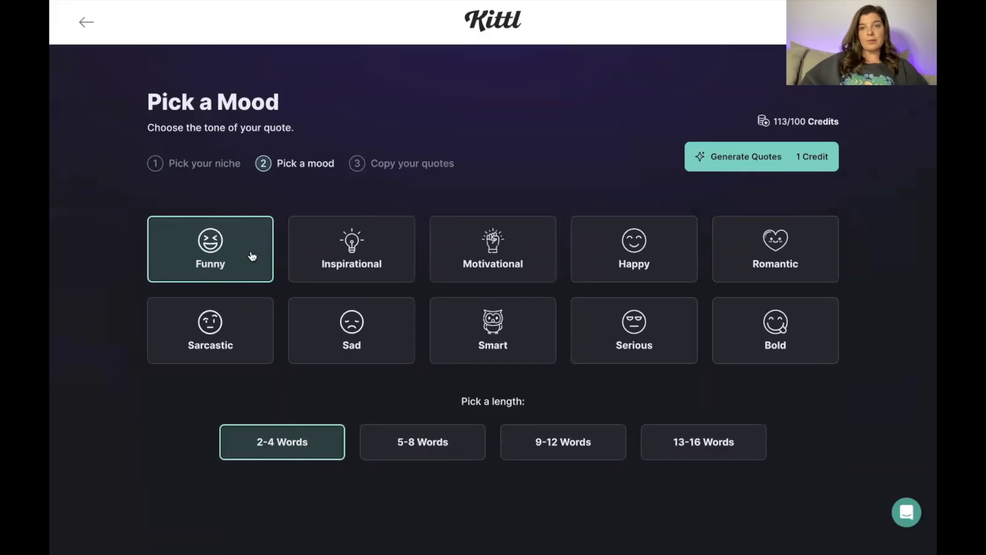
pyautogui.click(762, 157)
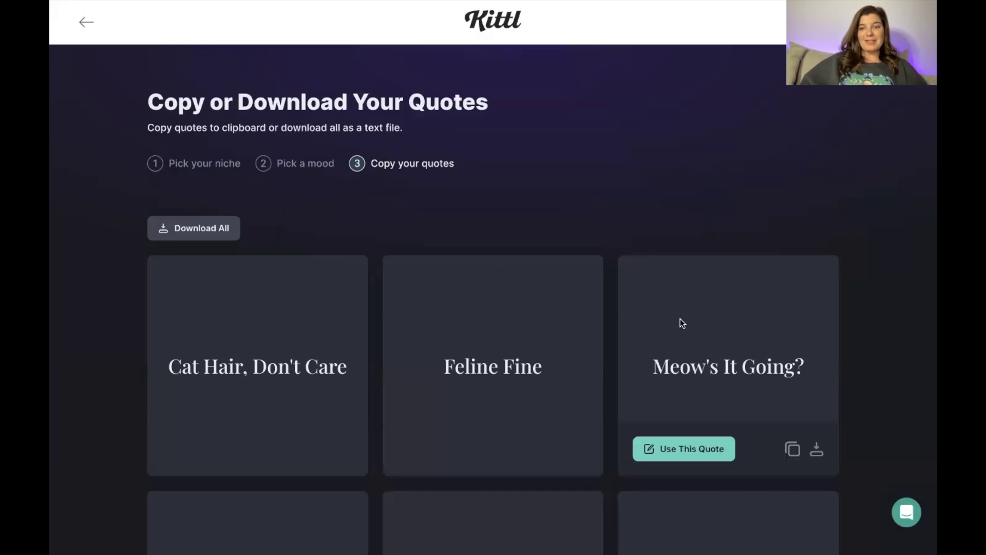
# Review the generated cat quotes and copy "Pawsome Vibes Only" to the clipboard.
pyautogui.scroll(-4, 696, 357)
pyautogui.scroll(-5, 699, 358)
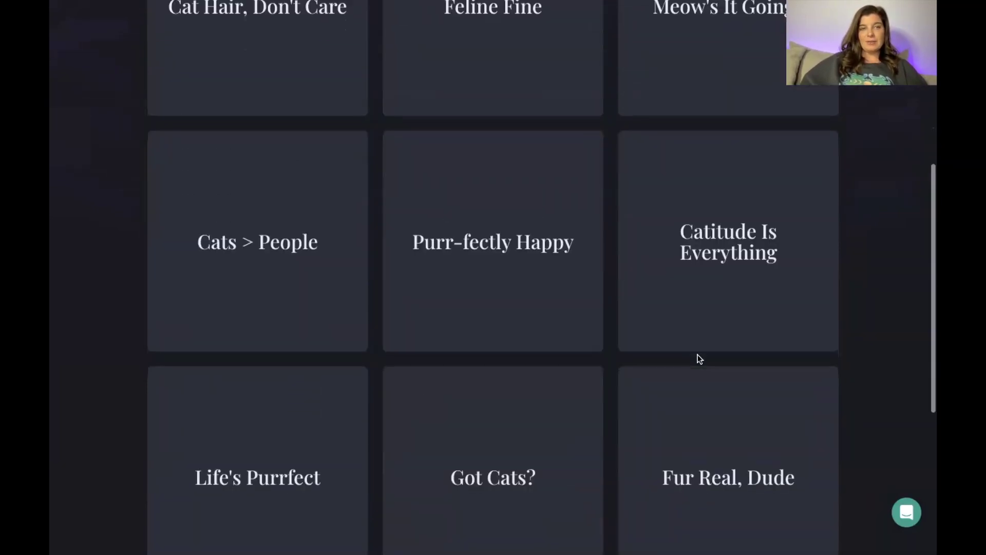
pyautogui.scroll(-3, 700, 359)
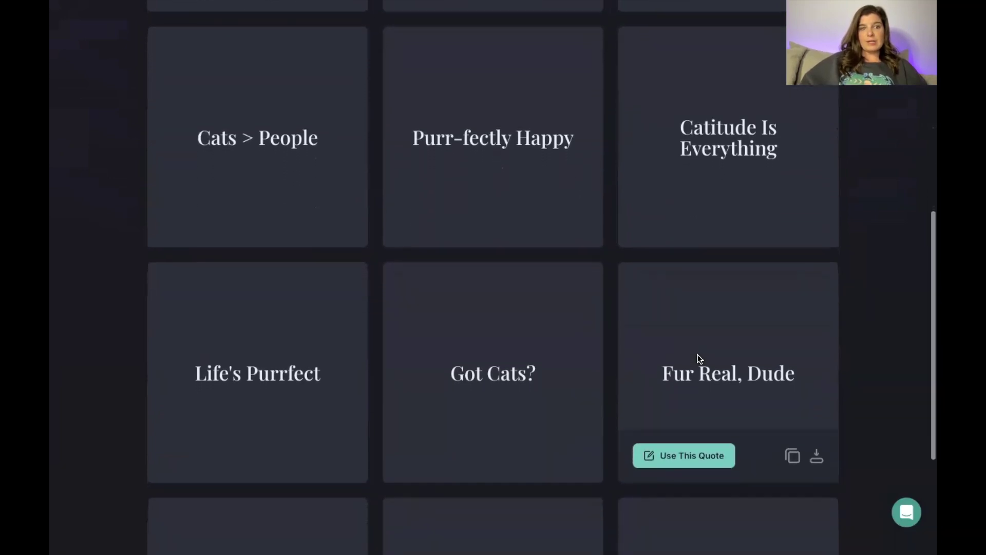
pyautogui.scroll(-2, 697, 359)
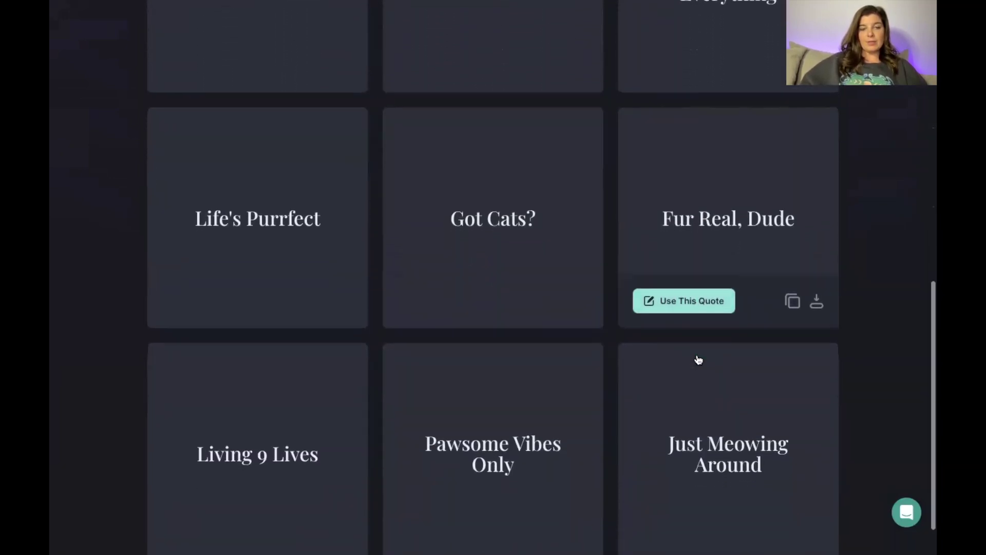
pyautogui.press('ctrl+super+f')
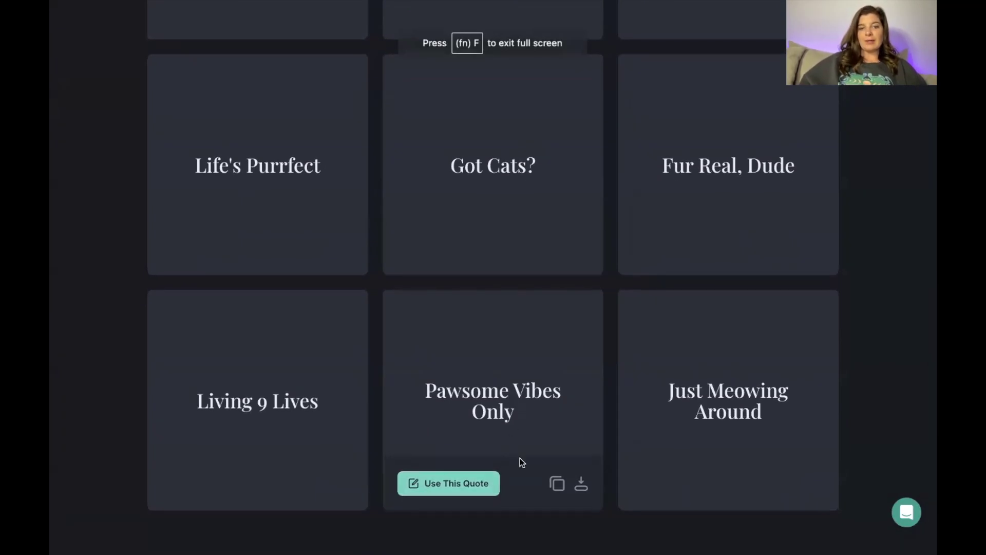
pyautogui.click(457, 488)
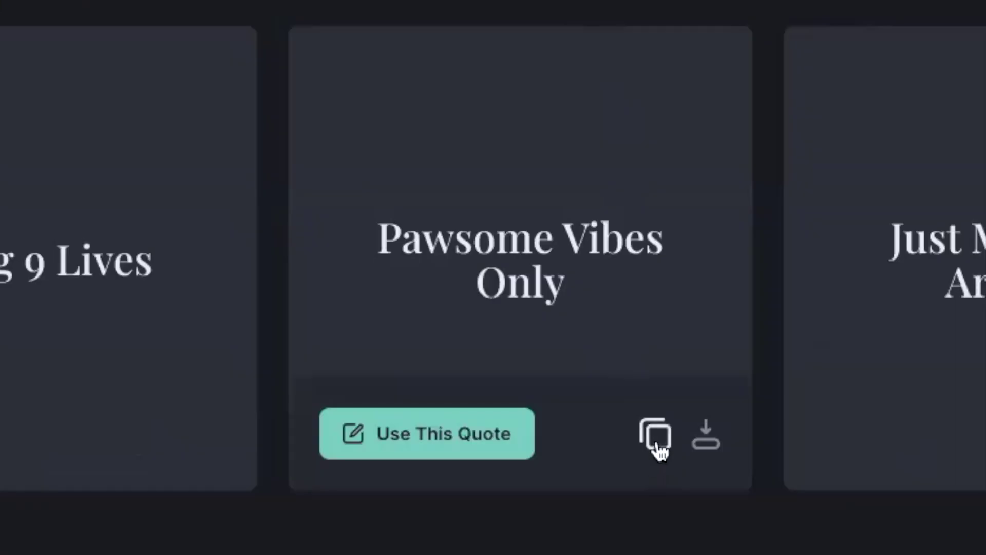
pyautogui.click(656, 435)
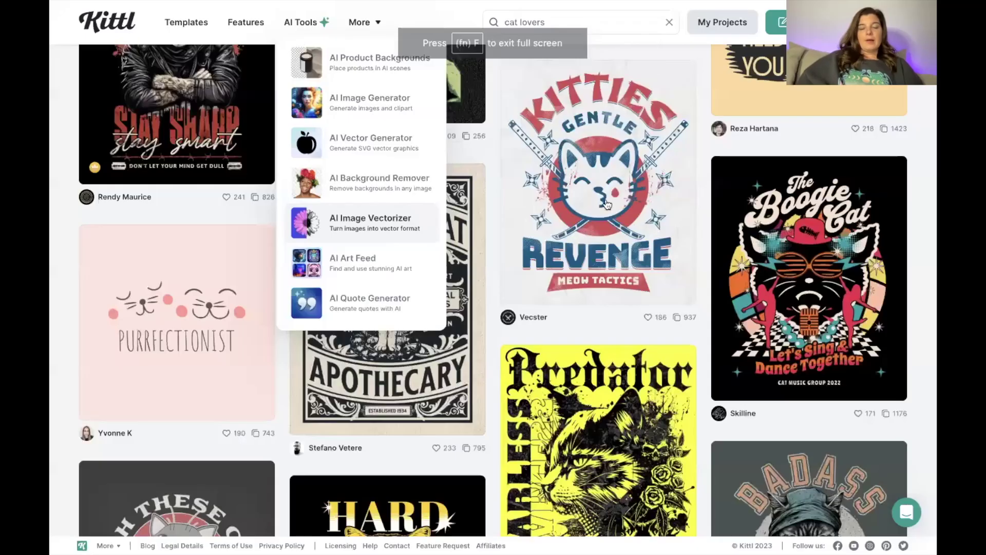
# Search the design templates for "retro cat love" and open the "feeling good cat" T-shirt template in the editor.
pyautogui.scroll(1, 595, 278)
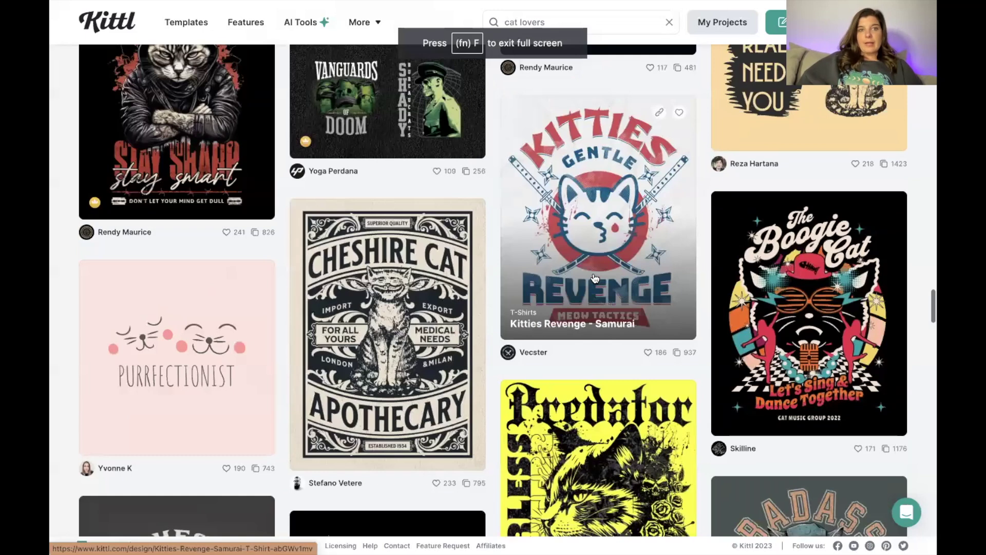
pyautogui.scroll(10, 595, 278)
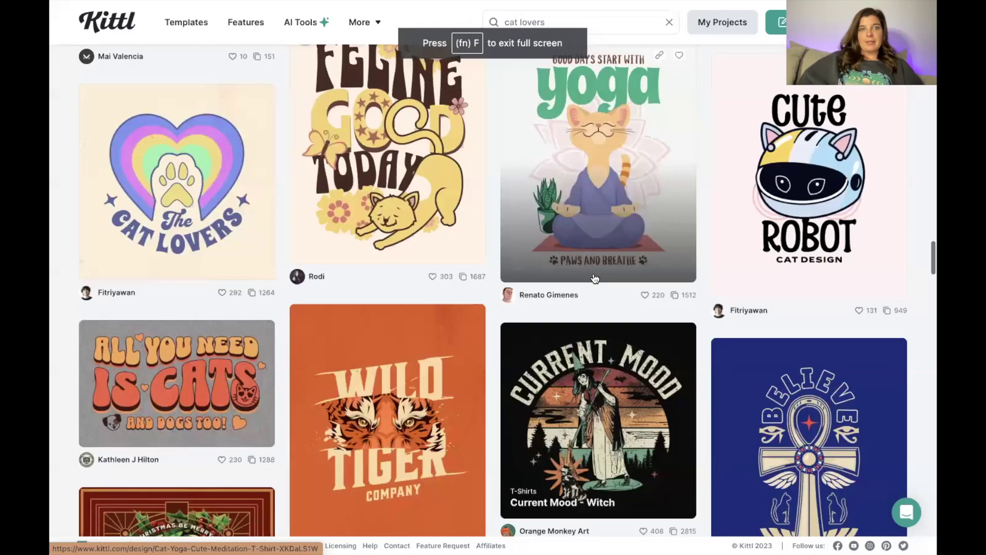
pyautogui.scroll(2, 595, 278)
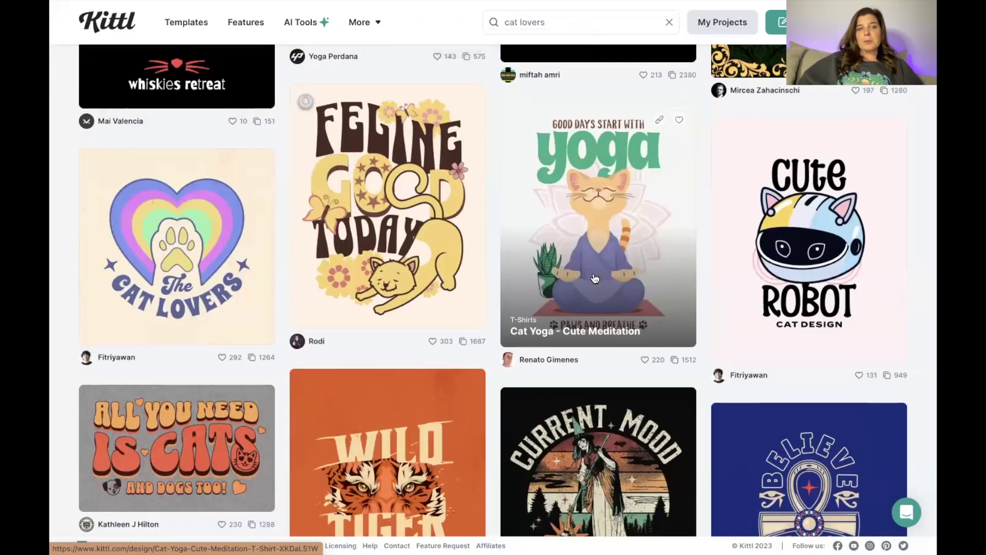
pyautogui.scroll(10, 595, 278)
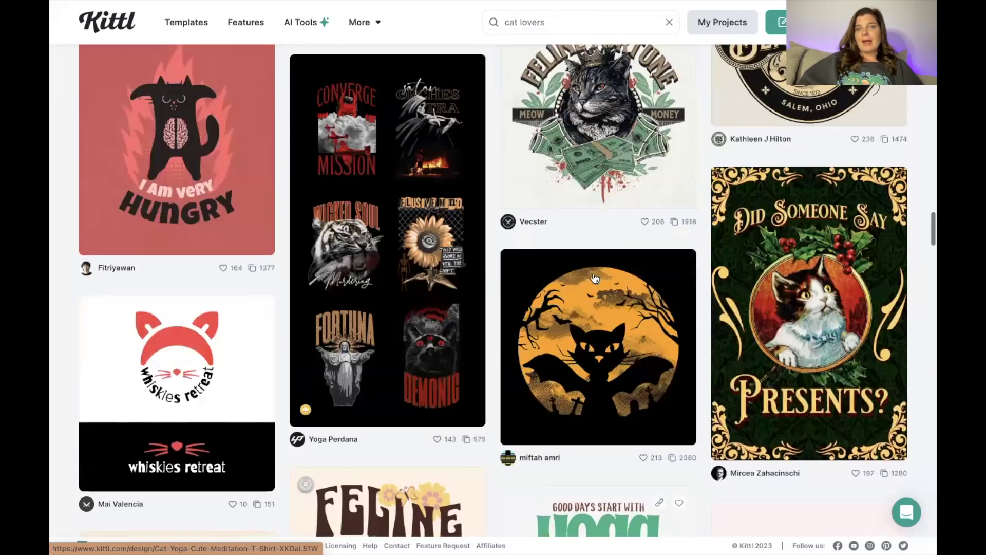
pyautogui.scroll(5, 595, 277)
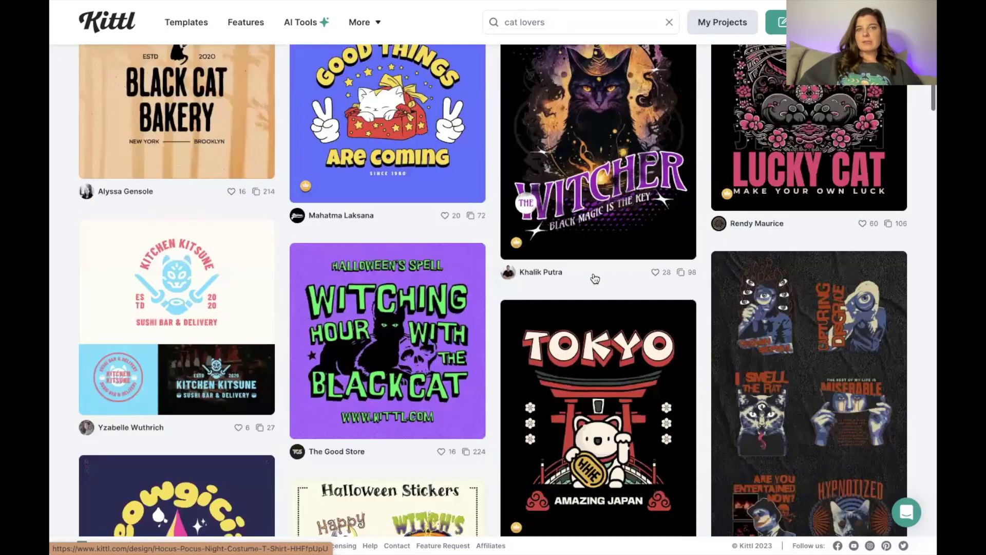
pyautogui.scroll(5, 595, 278)
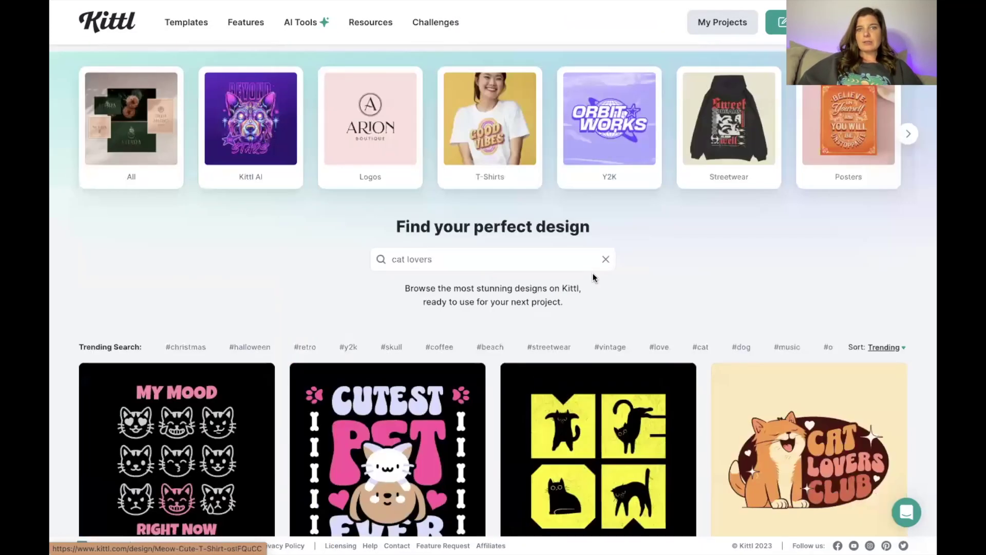
pyautogui.click(495, 245)
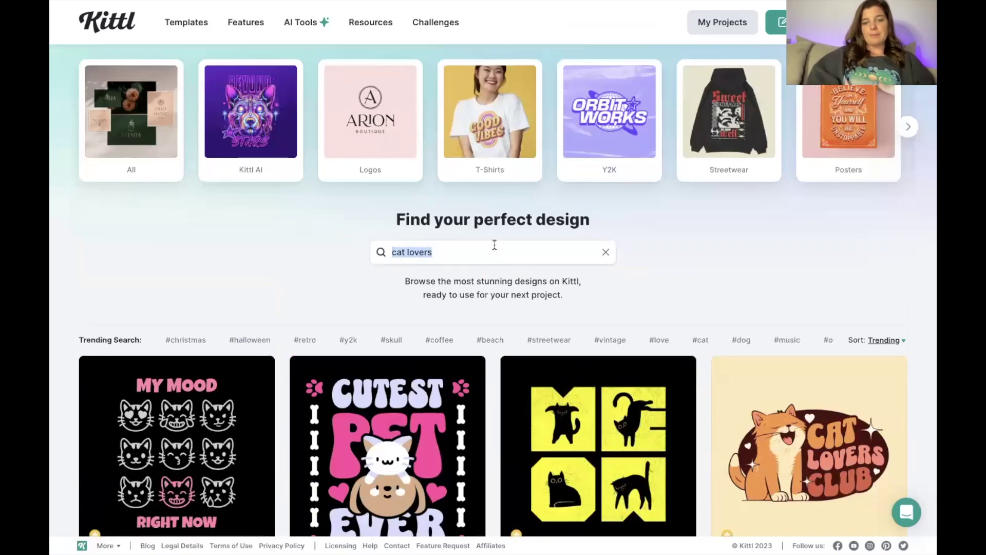
pyautogui.write('retro cat lo')
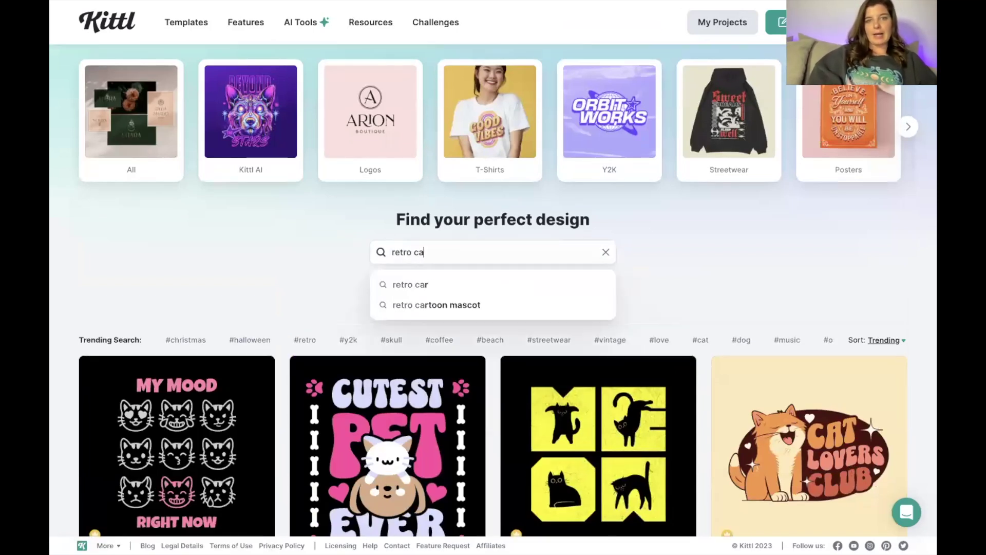
pyautogui.write('ve')
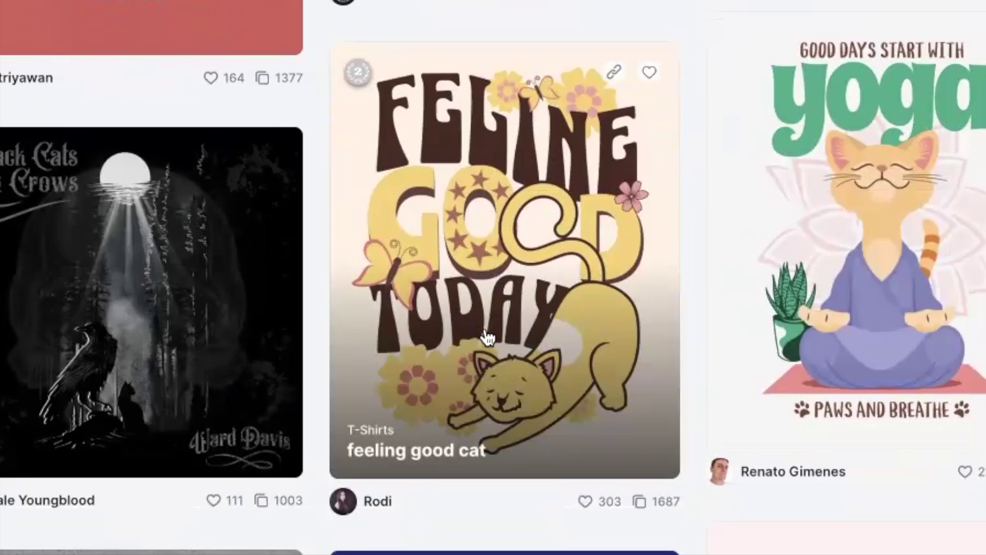
pyautogui.click(494, 287)
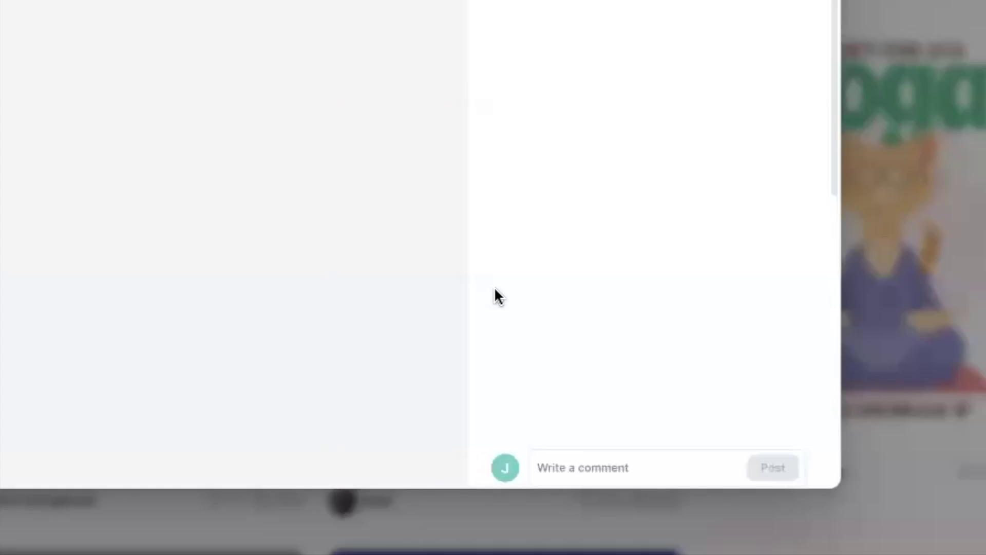
pyautogui.click(226, 63)
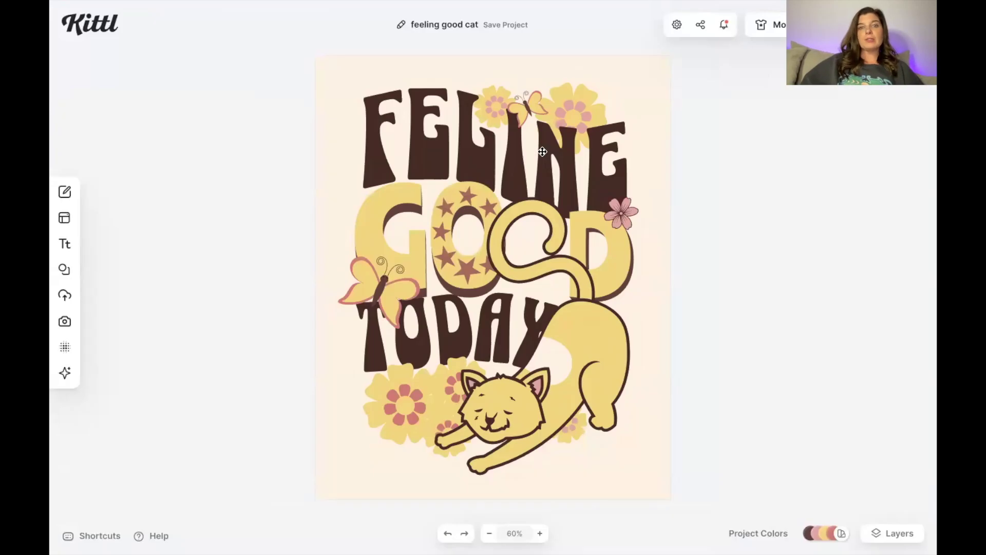
# Replace the word FELINE with "PAWSOME", scale it down to font size 212 and centre it horizontally on the artboard.
pyautogui.click(542, 152)
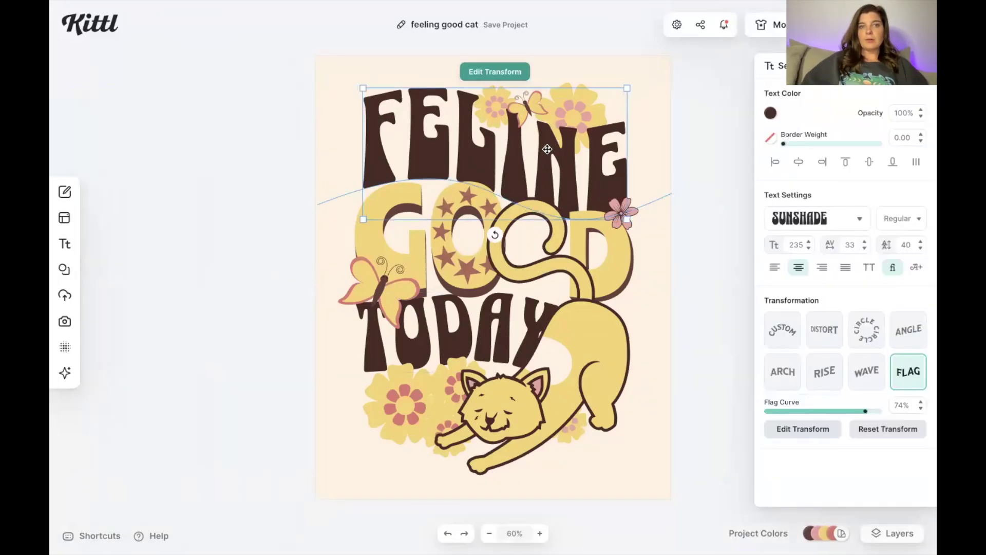
pyautogui.doubleClick(486, 154)
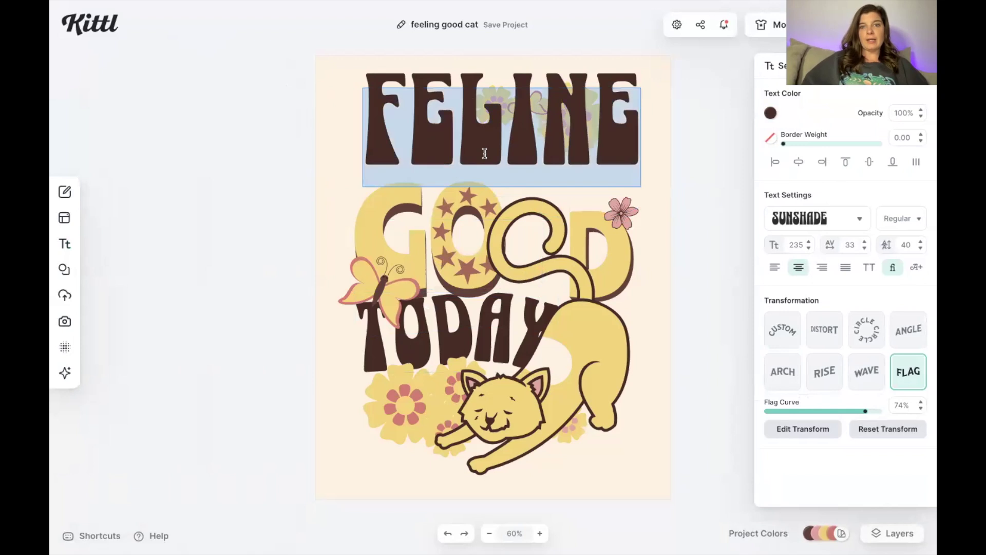
pyautogui.write('PAWS')
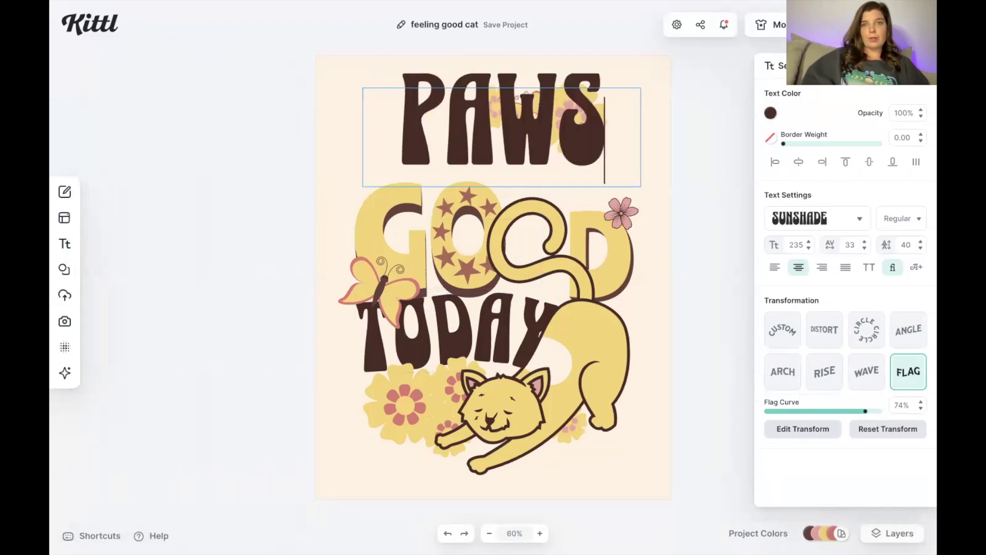
pyautogui.write('OME')
pyautogui.press('Escape')
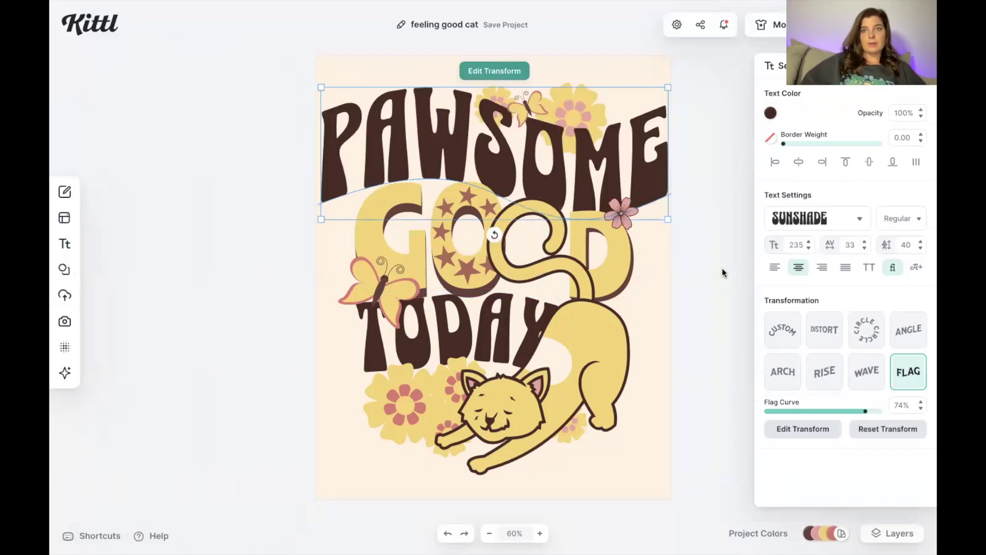
pyautogui.moveTo(667, 220); pyautogui.dragTo(633, 206)
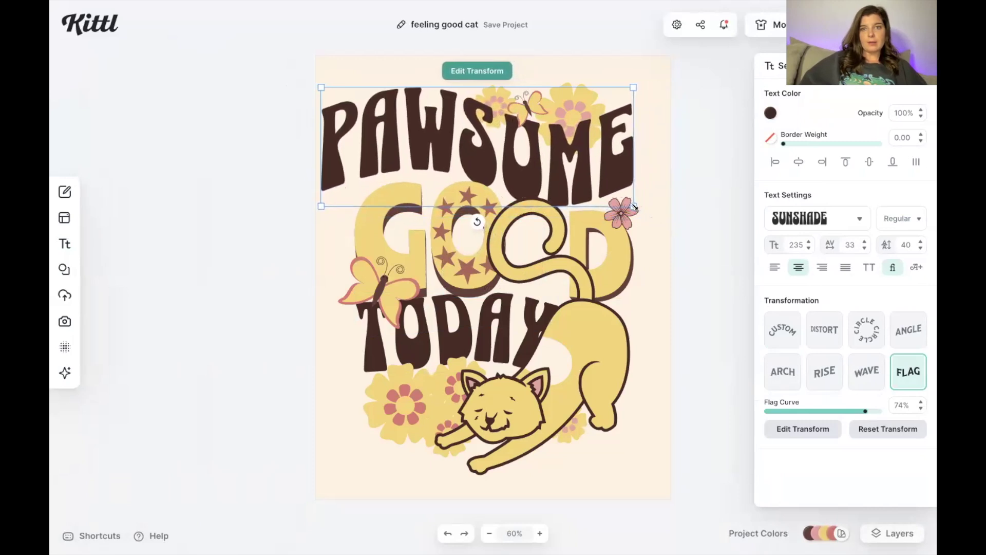
pyautogui.moveTo(588, 174); pyautogui.dragTo(601, 181)
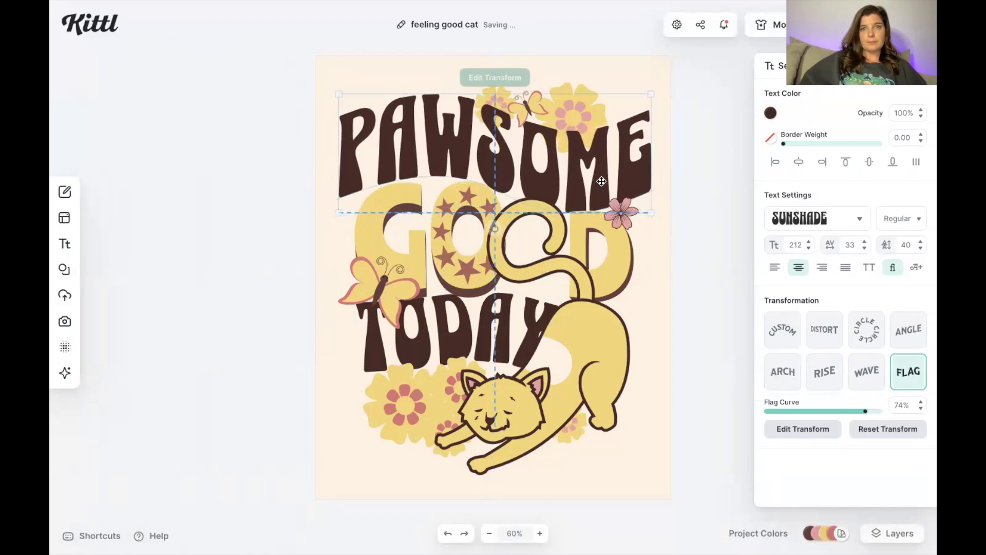
# Move the star group off the O to the artboard's lower-left corner and replace the text GO with "Vibes".
pyautogui.click(457, 252)
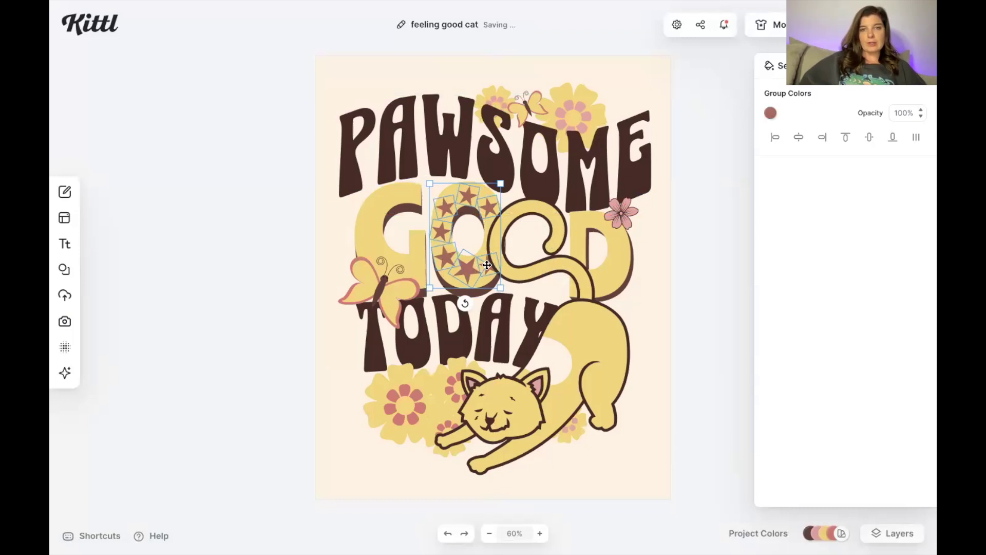
pyautogui.moveTo(475, 260); pyautogui.dragTo(363, 475)
pyautogui.click(398, 207)
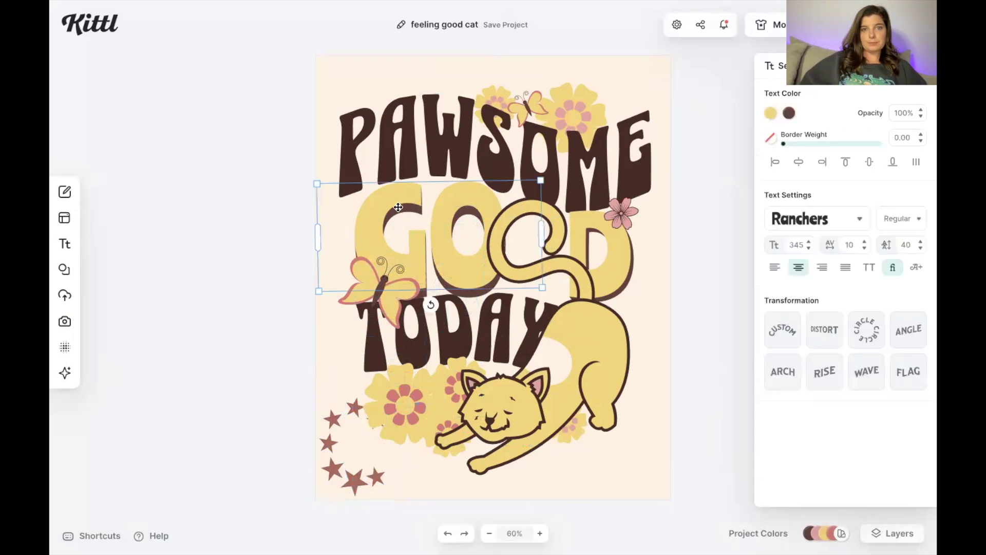
pyautogui.doubleClick(398, 207)
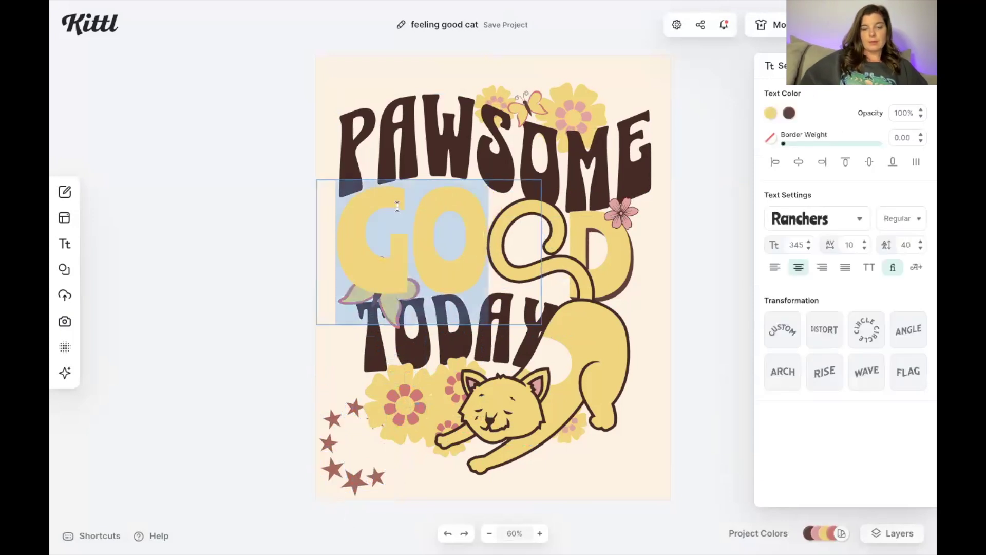
pyautogui.write('Vi')
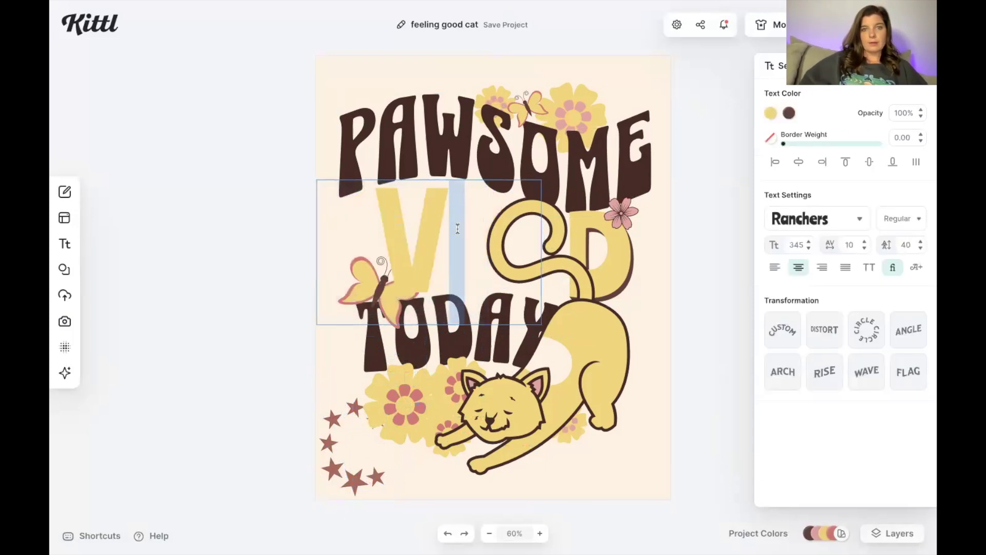
pyautogui.write('bes')
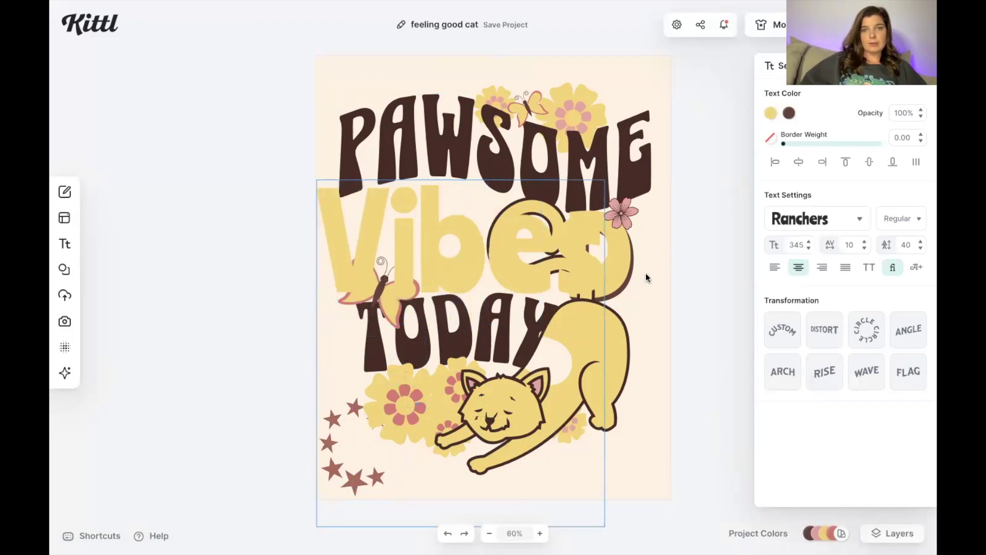
pyautogui.press('Escape')
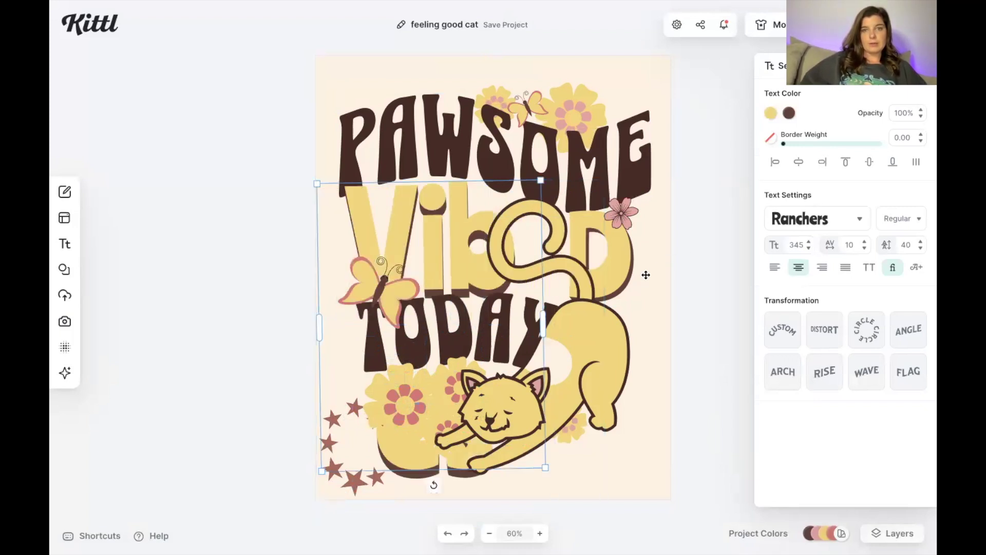
# Rotate the cat clockwise so it leans forward and move it down, clear of the upper part of the letter D.
pyautogui.click(611, 262)
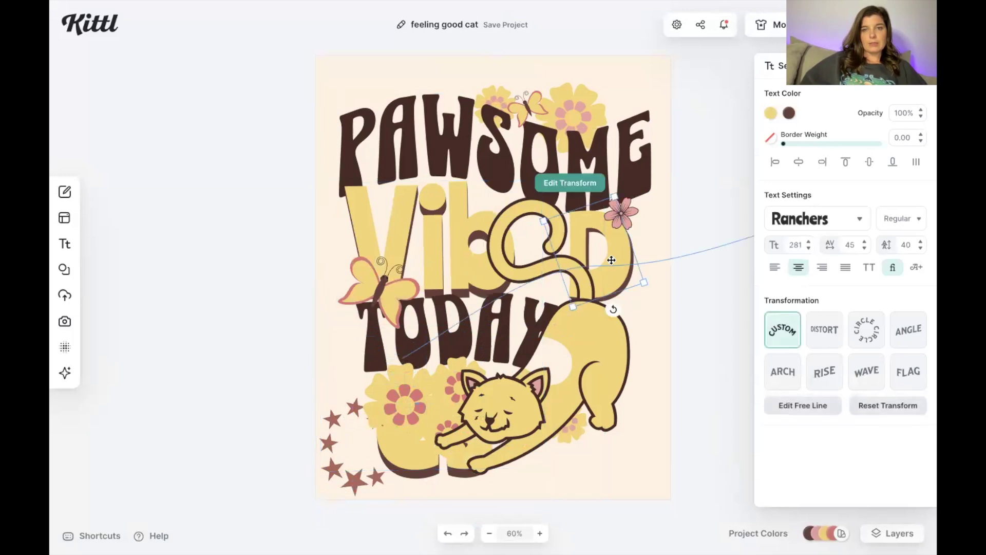
pyautogui.click(601, 329)
pyautogui.moveTo(602, 329); pyautogui.dragTo(604, 338)
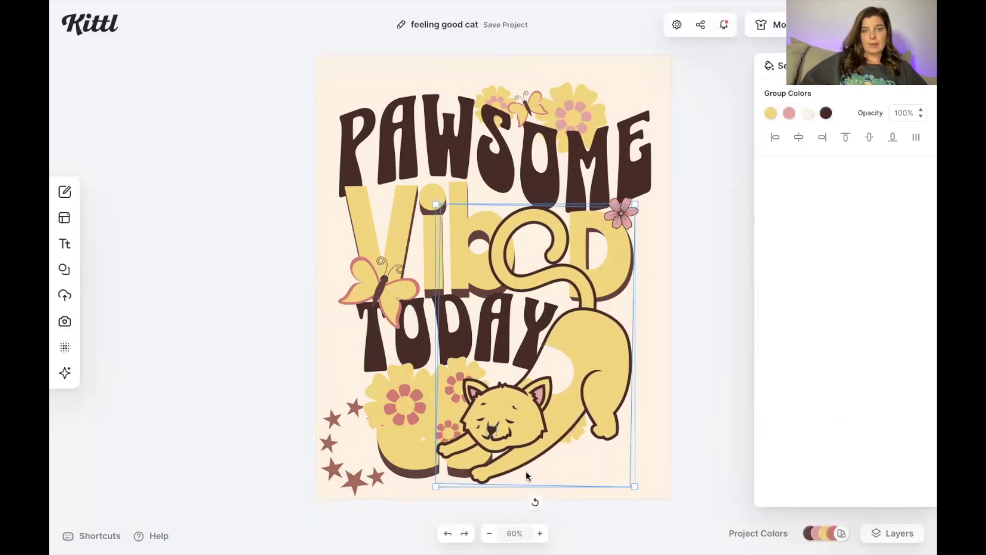
pyautogui.moveTo(519, 504); pyautogui.dragTo(466, 483)
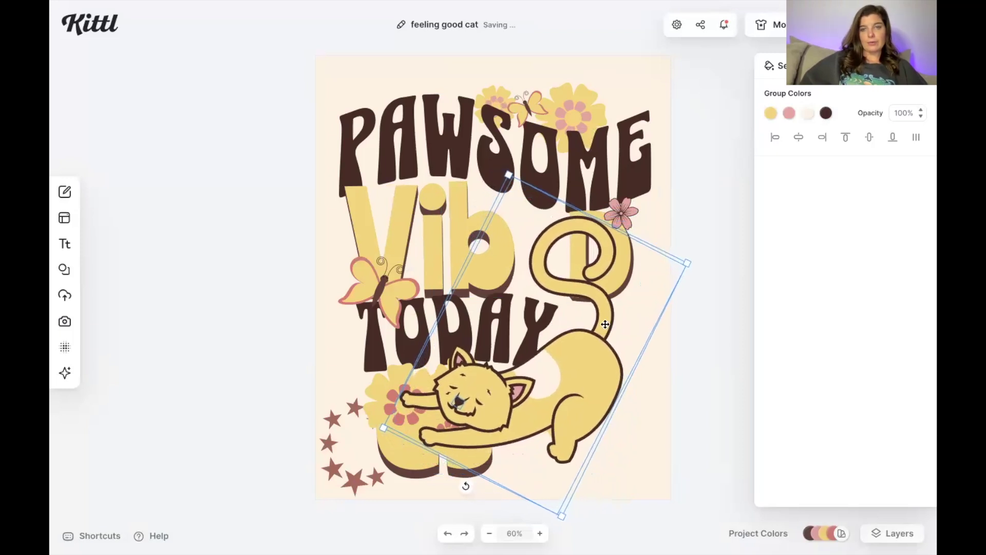
pyautogui.click(637, 220)
pyautogui.moveTo(623, 250); pyautogui.dragTo(598, 345)
# Delete the separate letter D and move the cat up and right towards the space it occupied.
pyautogui.click(606, 235)
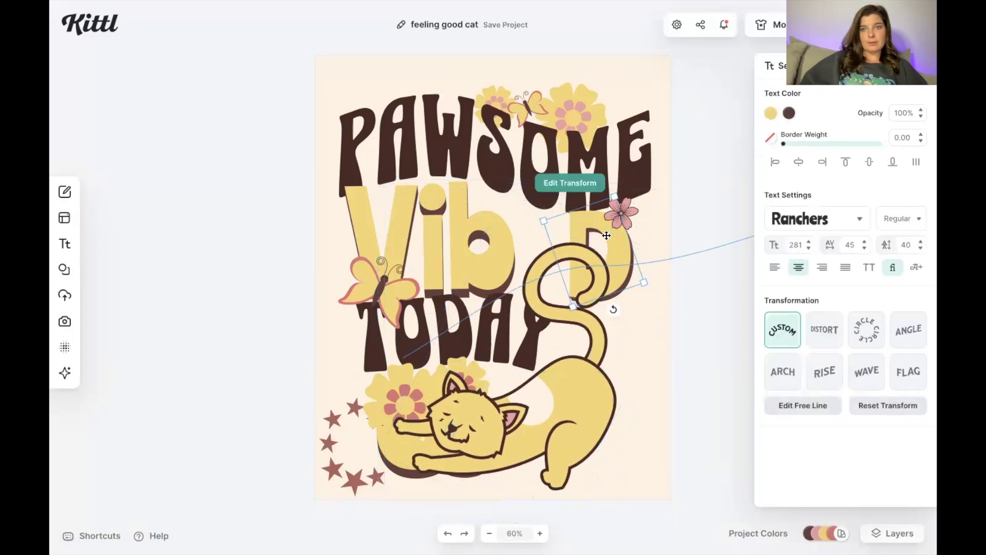
pyautogui.press('Delete')
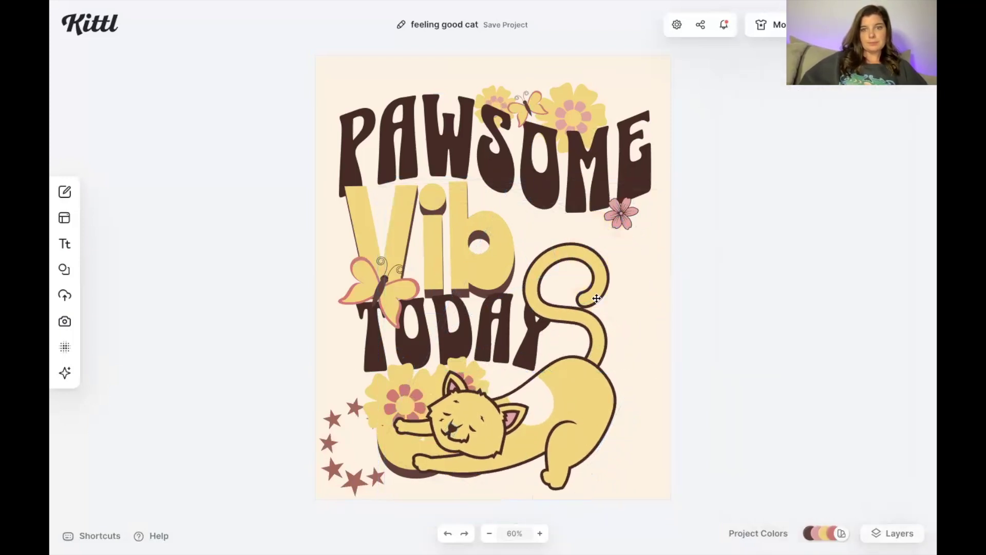
pyautogui.moveTo(577, 392); pyautogui.dragTo(590, 366)
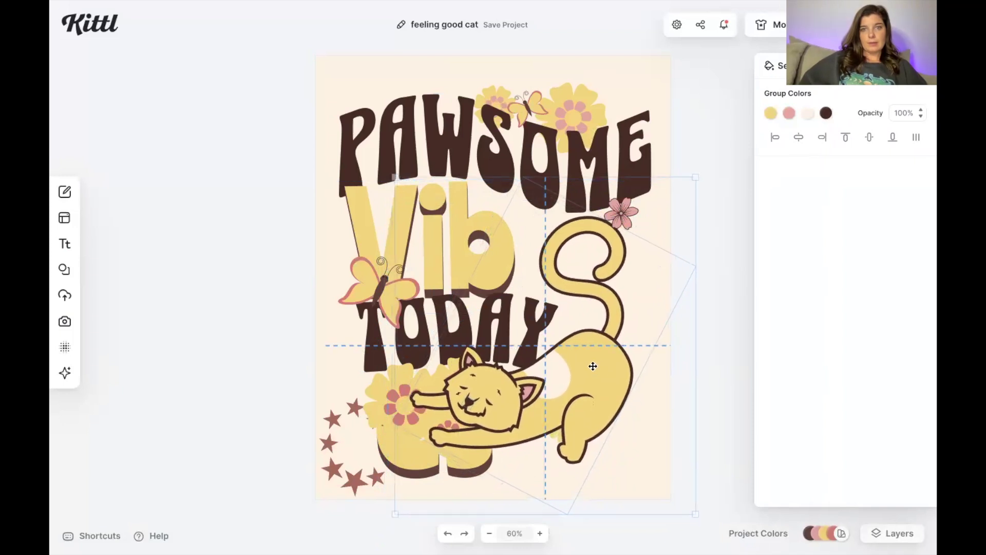
# Shorten the word Vibes to "Vibe", scale it down to font size 317 and nudge it slightly right and down.
pyautogui.click(458, 249)
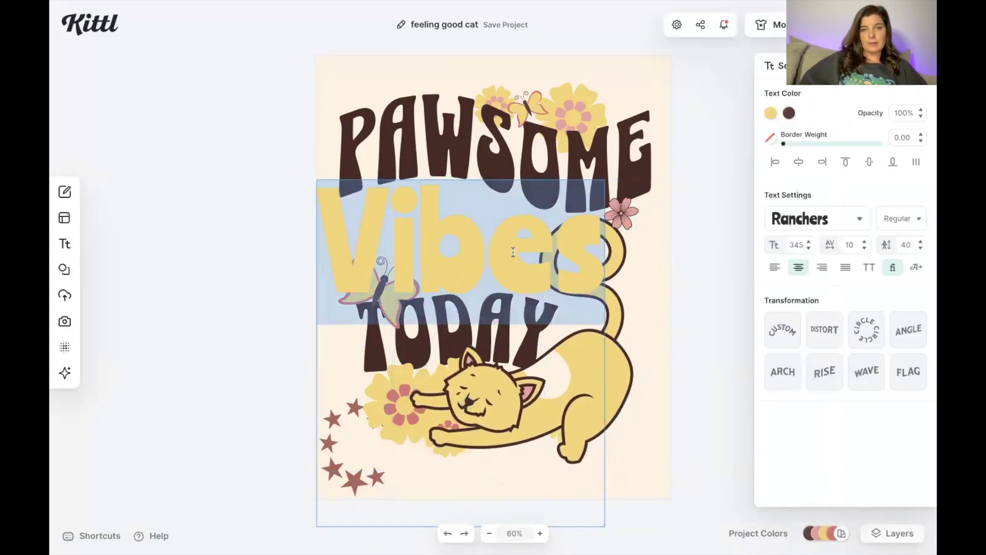
pyautogui.click(516, 253)
pyautogui.press('Delete')
pyautogui.press('Delete')
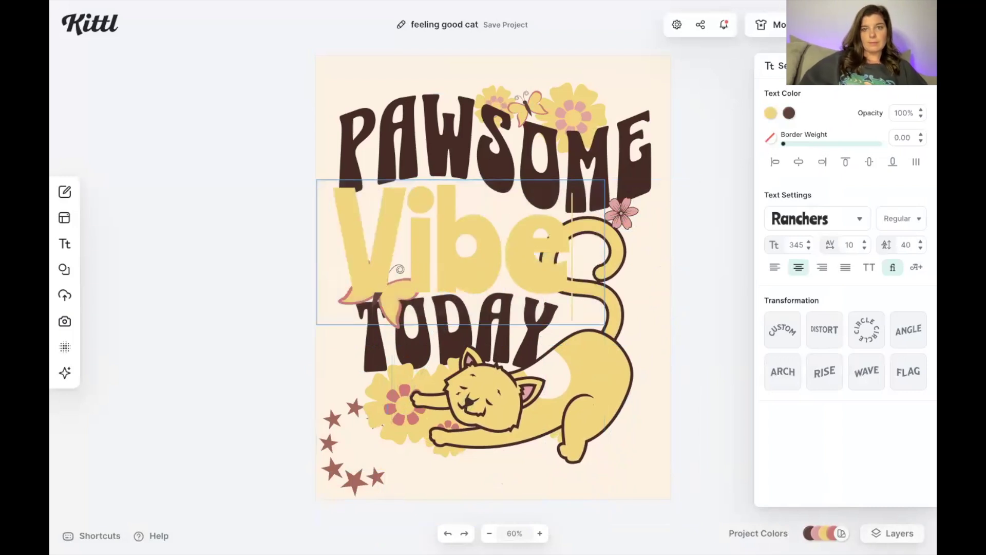
pyautogui.press('Escape')
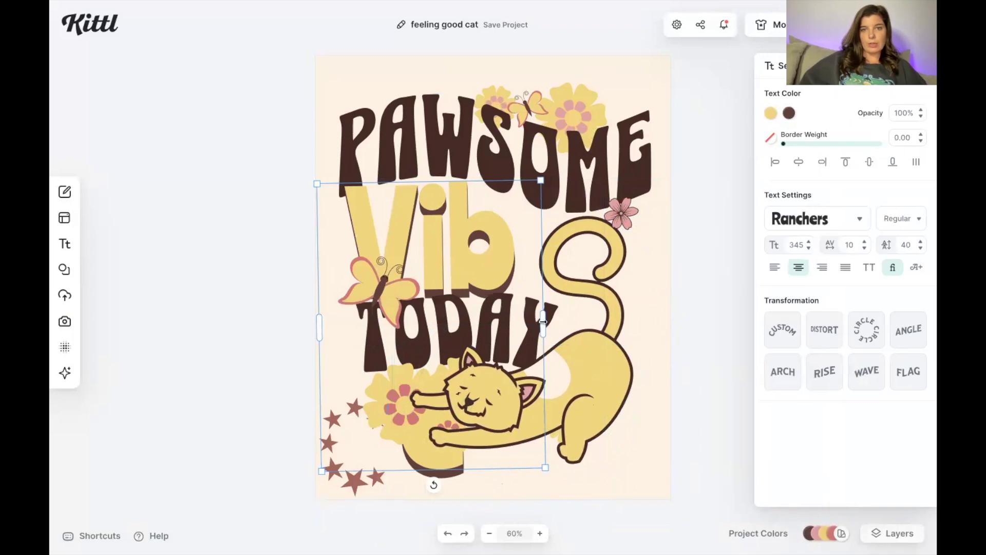
pyautogui.moveTo(542, 322); pyautogui.dragTo(537, 278)
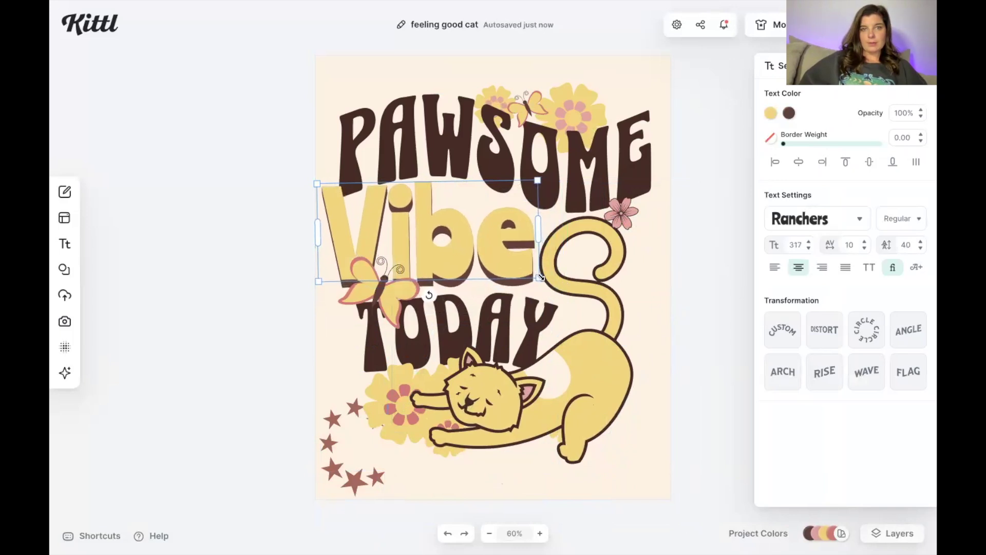
pyautogui.moveTo(484, 238); pyautogui.dragTo(492, 244)
# Move the cat up so its tail forms the S after "Vibe" and rotate it slightly further clockwise.
pyautogui.click(596, 268)
pyautogui.click(602, 315)
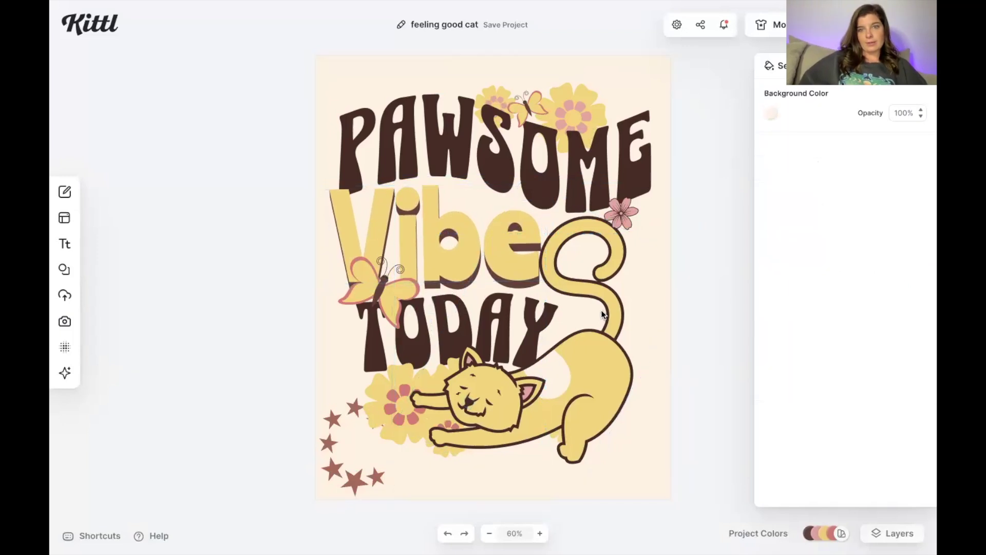
pyautogui.click(605, 309)
pyautogui.click(638, 396)
pyautogui.click(592, 395)
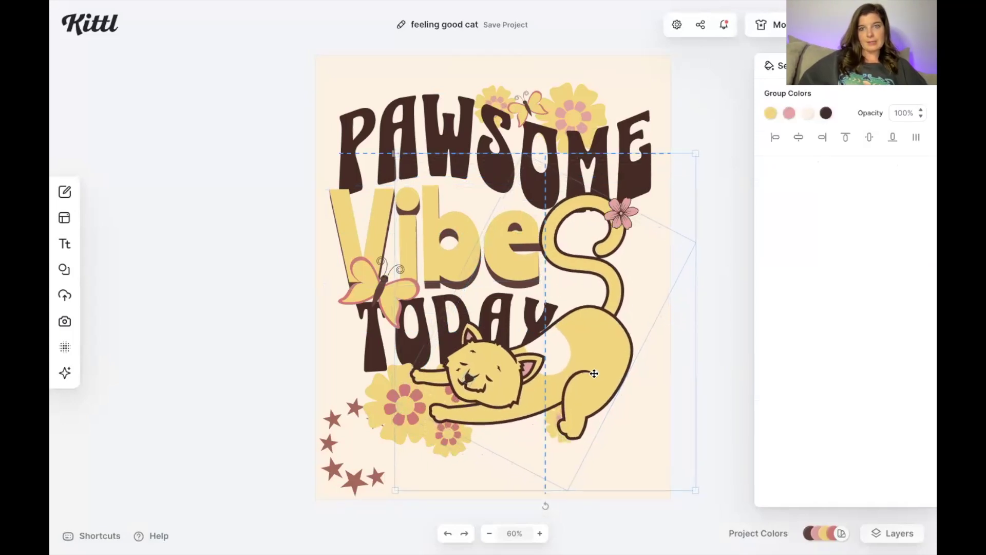
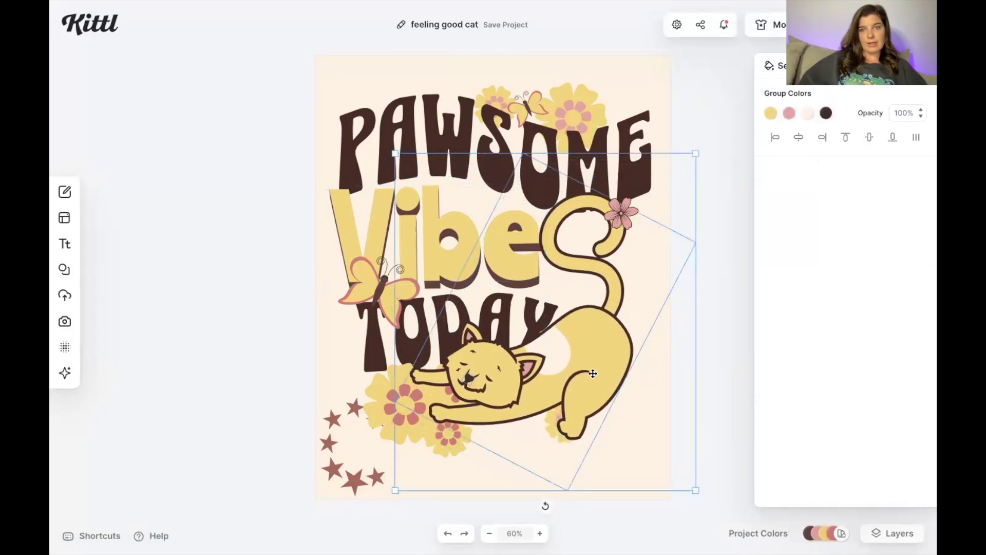
pyautogui.moveTo(545, 505); pyautogui.dragTo(534, 505)
pyautogui.hotkey('ctrl', 'z')
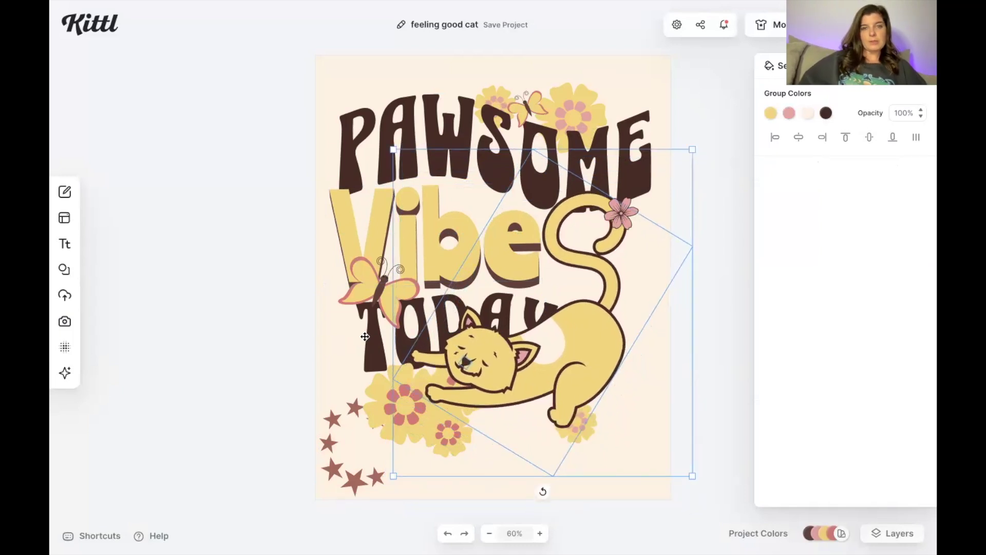
# Shift the large butterfly up and left, replace the word TODAY with "ONLY" and move it left.
pyautogui.click(376, 298)
pyautogui.moveTo(376, 298); pyautogui.dragTo(363, 290)
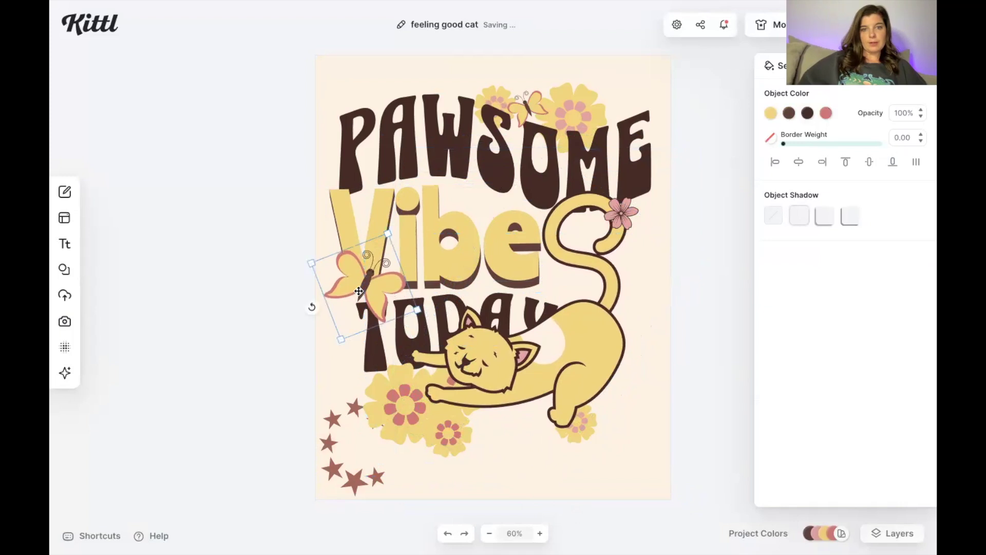
pyautogui.doubleClick(384, 345)
pyautogui.write('ONLY')
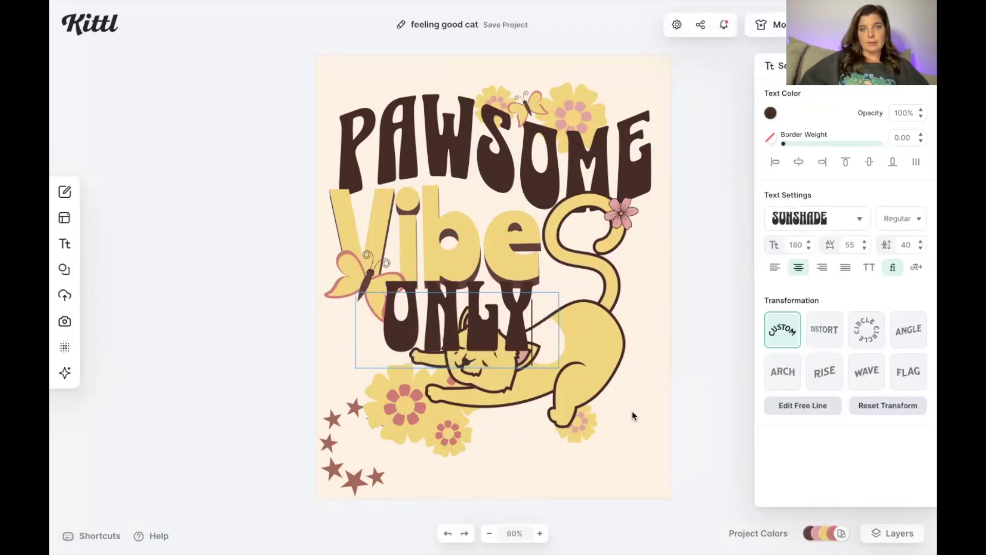
pyautogui.press('Escape')
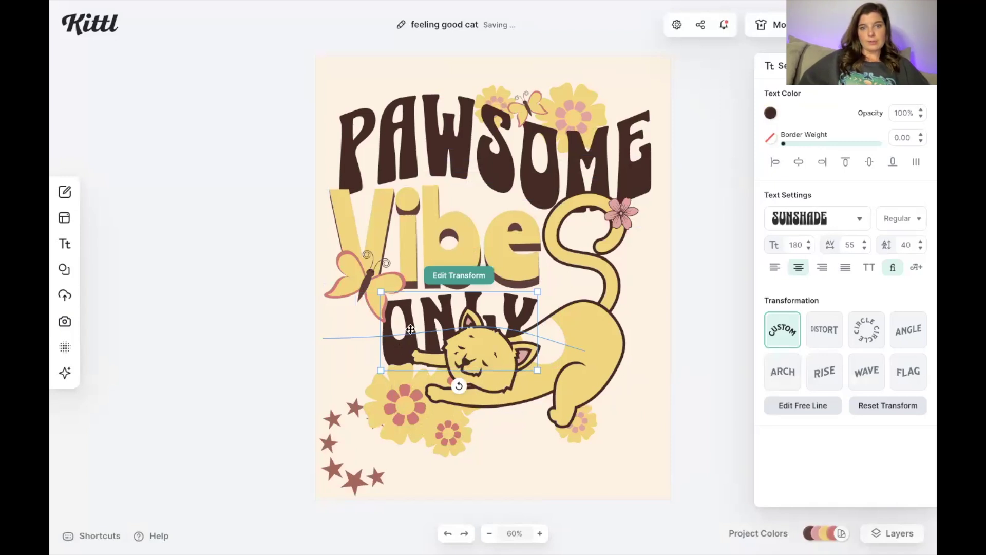
pyautogui.moveTo(410, 328); pyautogui.dragTo(376, 330)
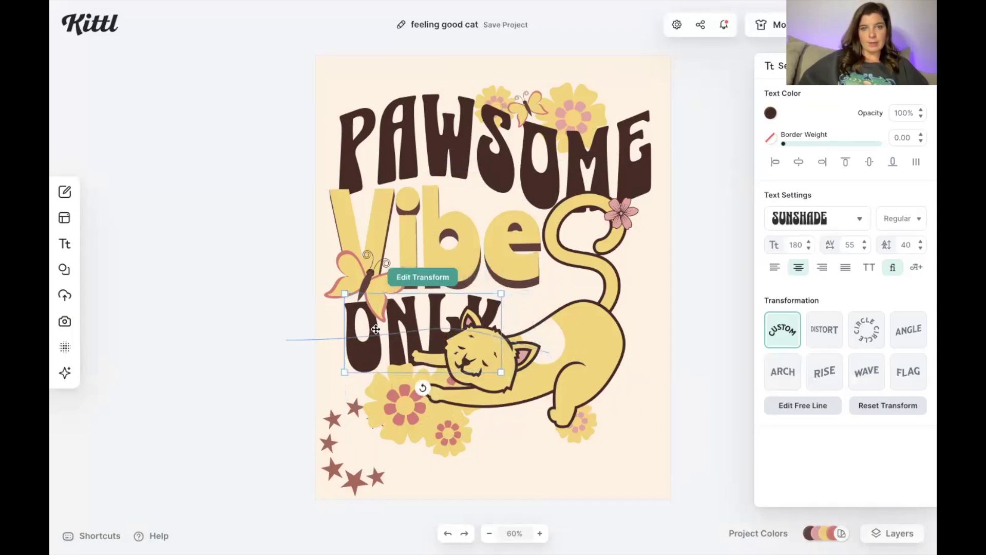
# Shrink the large butterfly, place it at the lower-left edge of the V, and slightly enlarge the word ONLY.
pyautogui.click(342, 294)
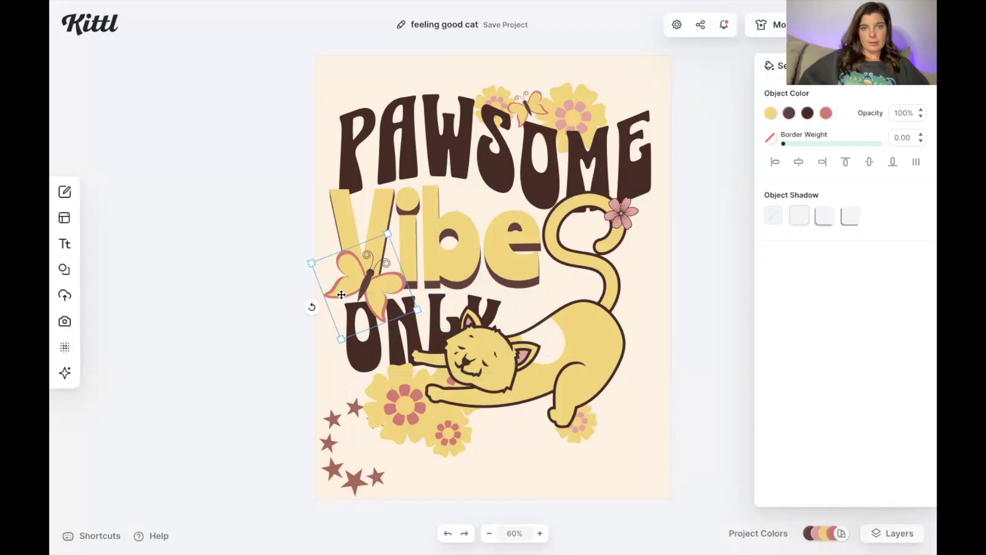
pyautogui.moveTo(376, 290); pyautogui.dragTo(345, 272)
pyautogui.click(402, 305)
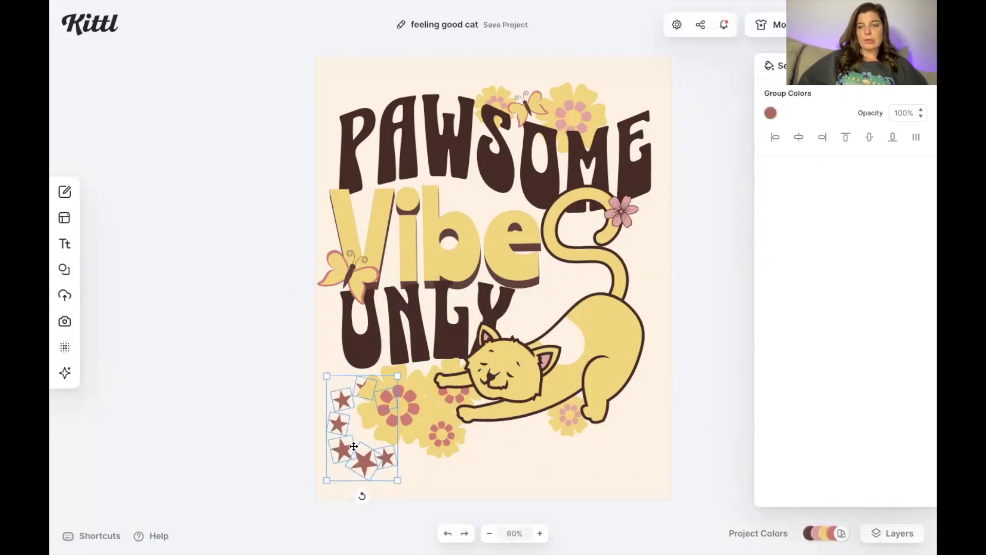
# Delete the star group and move the small flower above PAWSOME to the gap above the cat's back.
pyautogui.press('Delete')
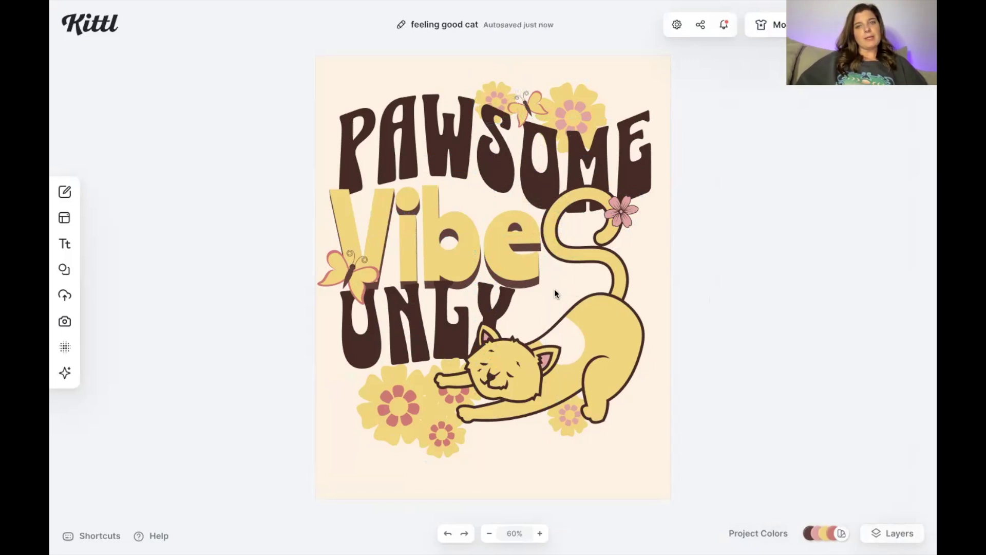
pyautogui.moveTo(495, 98); pyautogui.dragTo(554, 303)
pyautogui.click(711, 394)
# Recolour the whole design with the Red Autumn colour palette.
pyautogui.moveTo(819, 534)
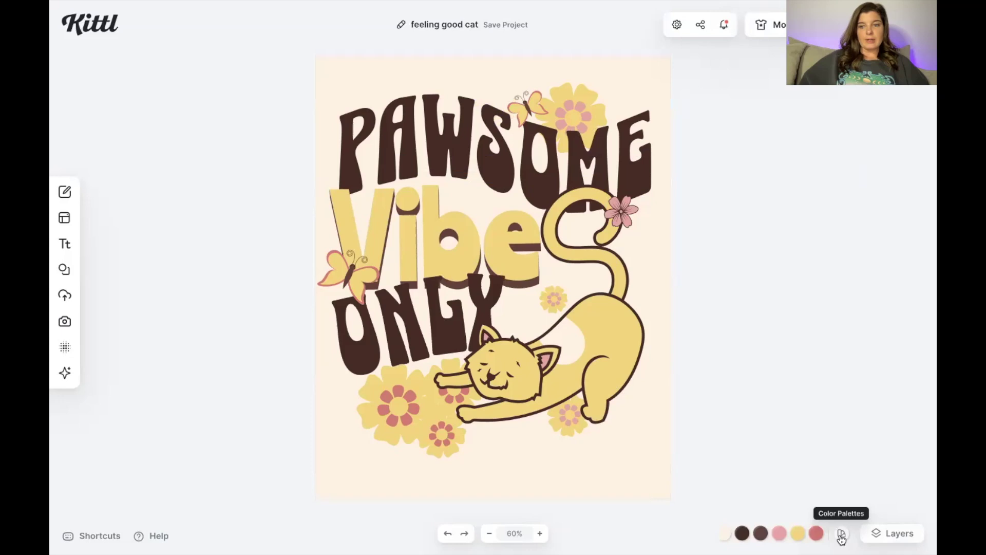
pyautogui.click(842, 536)
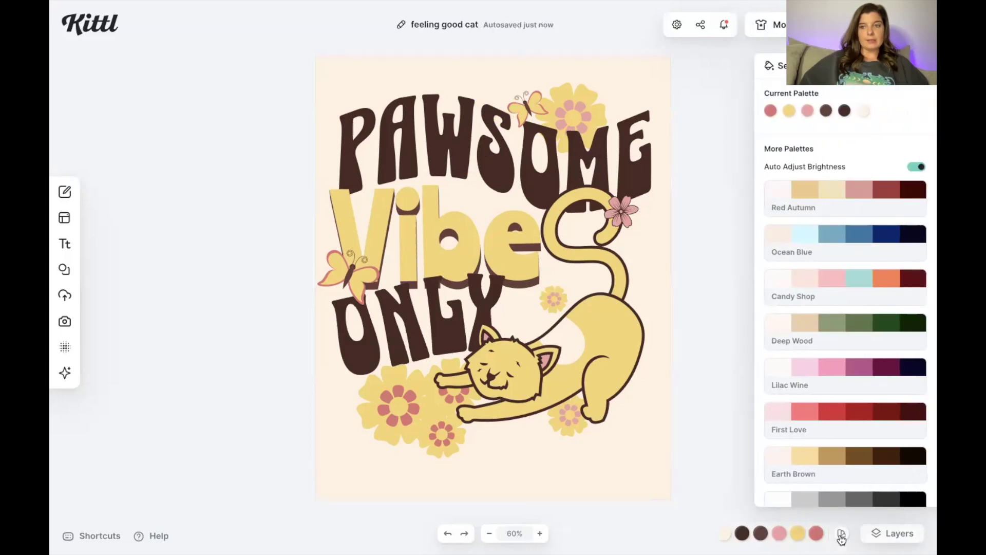
pyautogui.click(822, 194)
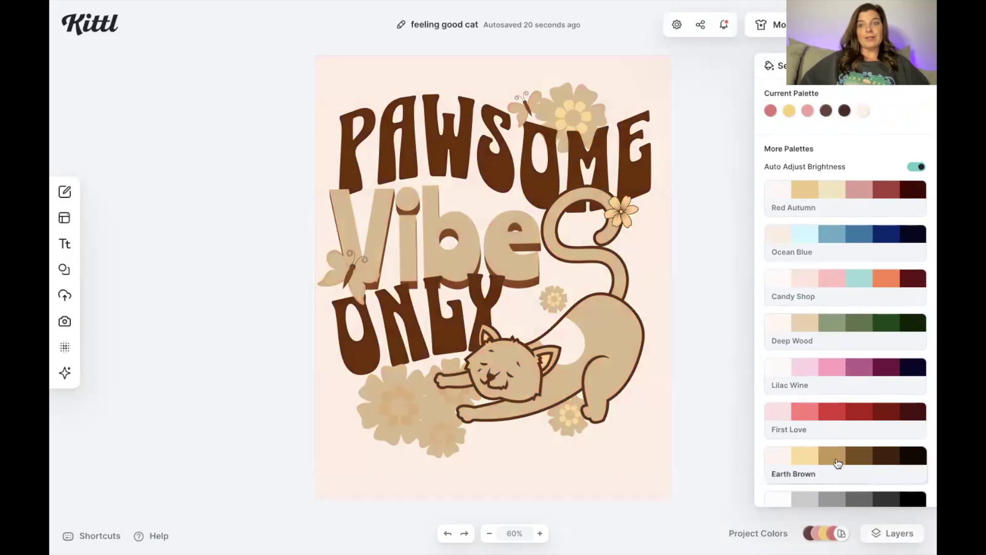
pyautogui.click(820, 189)
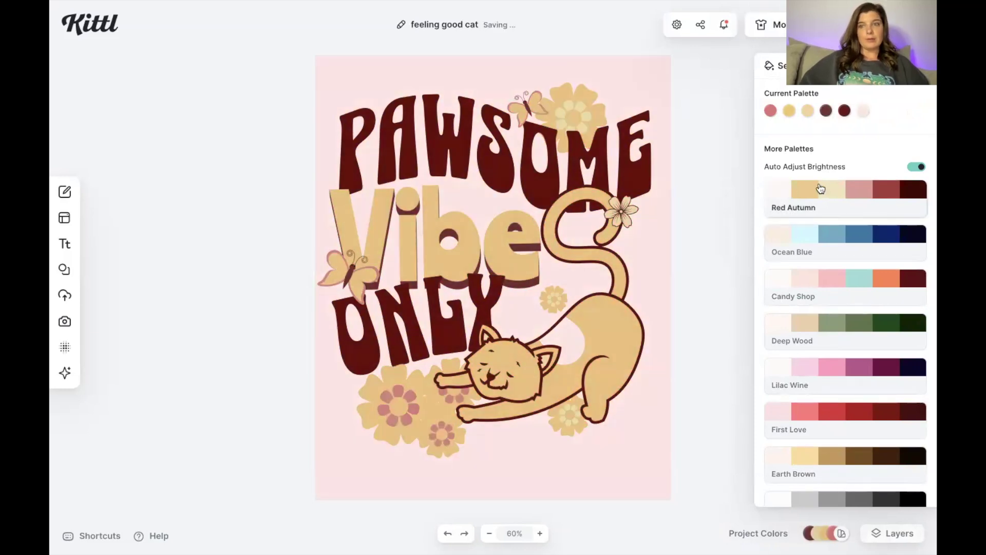
pyautogui.click(699, 262)
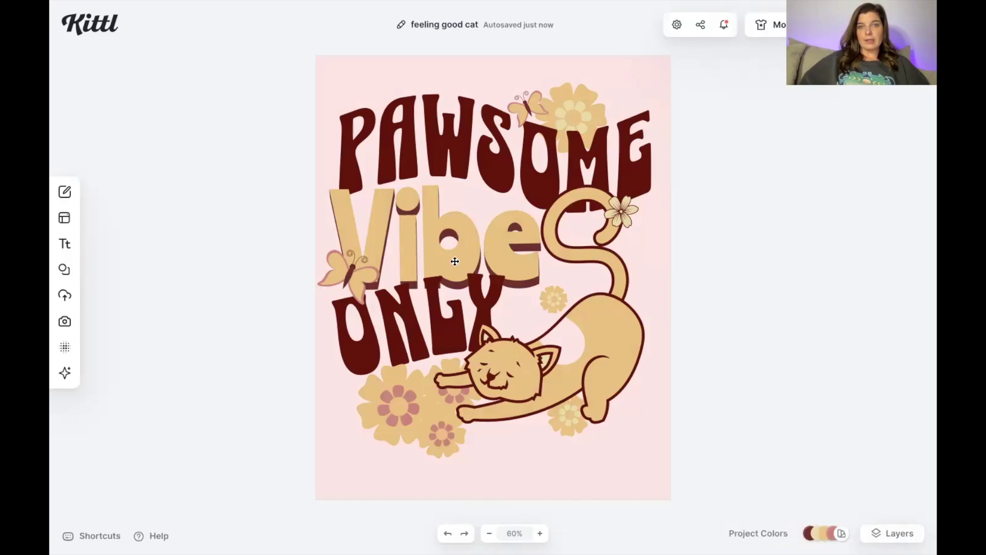
# Change the project's tan colour to light blue, hex 78b0ef, throughout the design.
pyautogui.moveTo(808, 540)
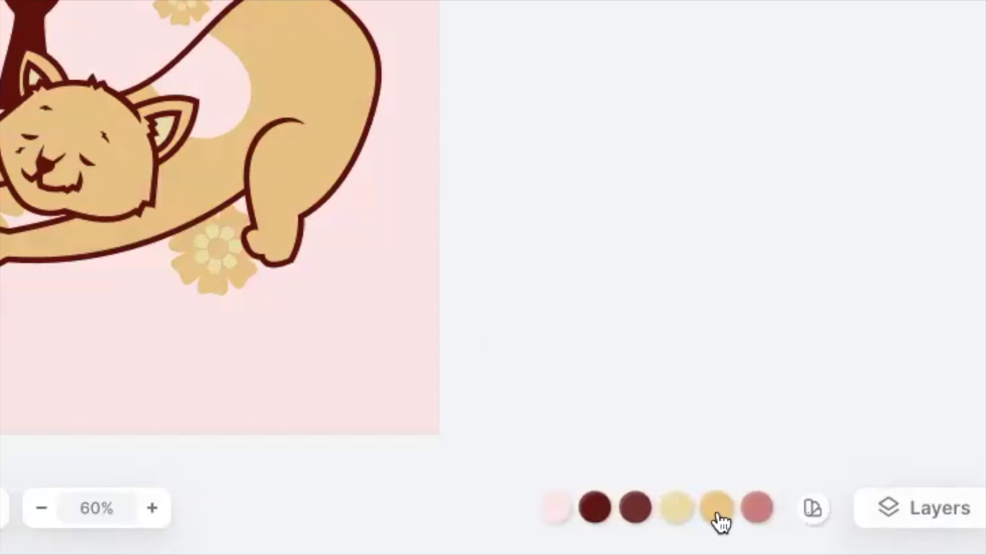
pyautogui.click(718, 511)
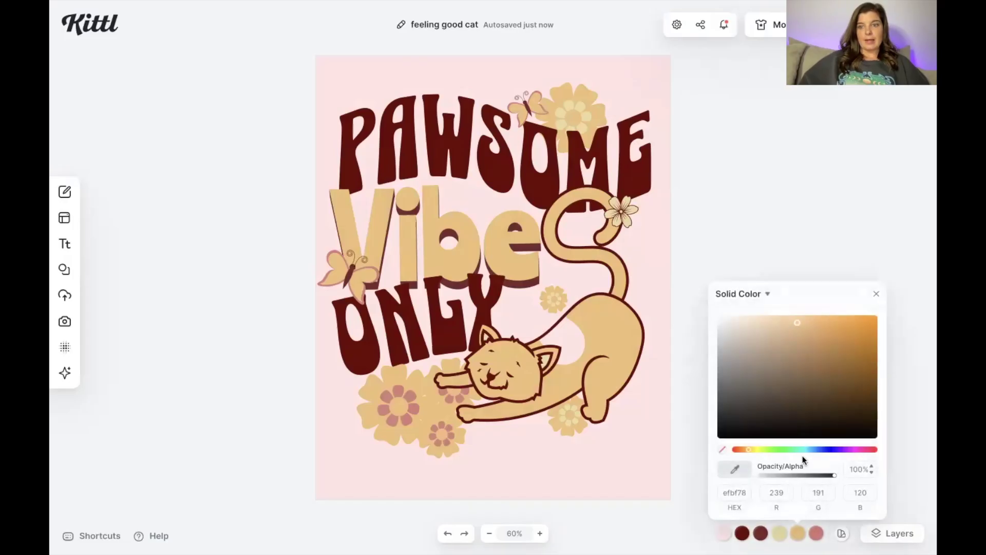
pyautogui.moveTo(751, 450); pyautogui.dragTo(818, 451)
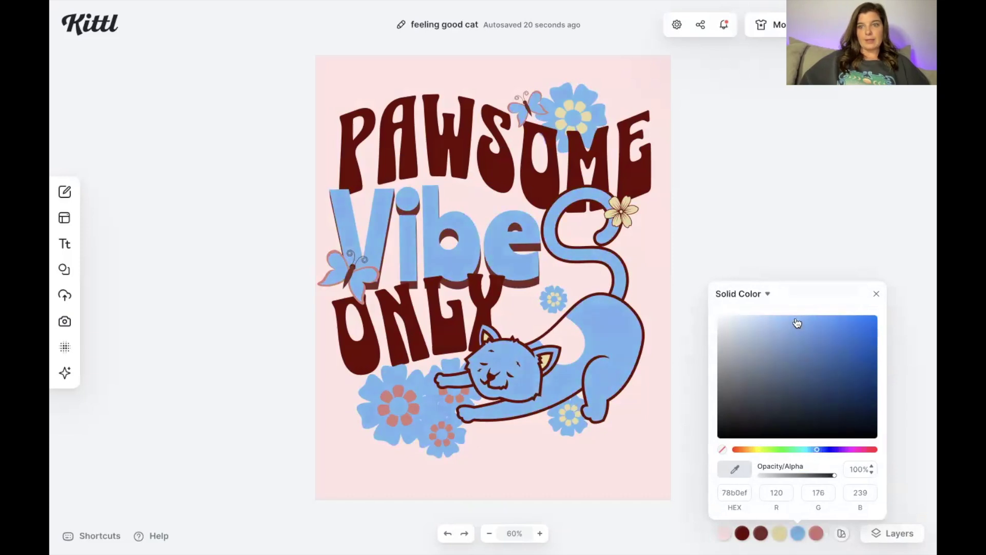
# Try a slightly different shade of the project's light blue, and undo the blue recolouring throughout the design.
pyautogui.moveTo(797, 324)
pyautogui.mouseDown()
pyautogui.moveTo(783, 369)
pyautogui.moveTo(850, 370)
pyautogui.moveTo(846, 396)
pyautogui.moveTo(828, 347)
pyautogui.moveTo(781, 327)
pyautogui.mouseUp()
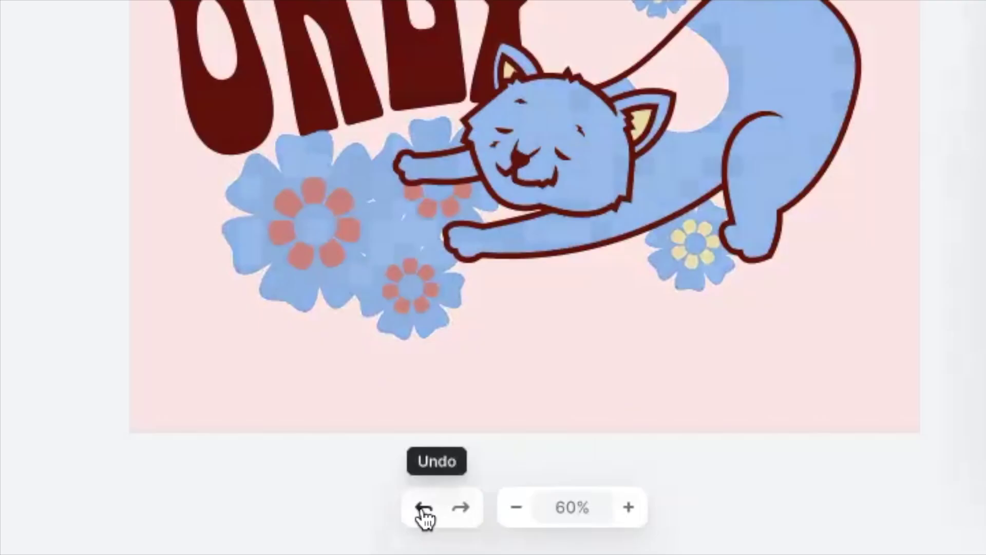
pyautogui.click(448, 534)
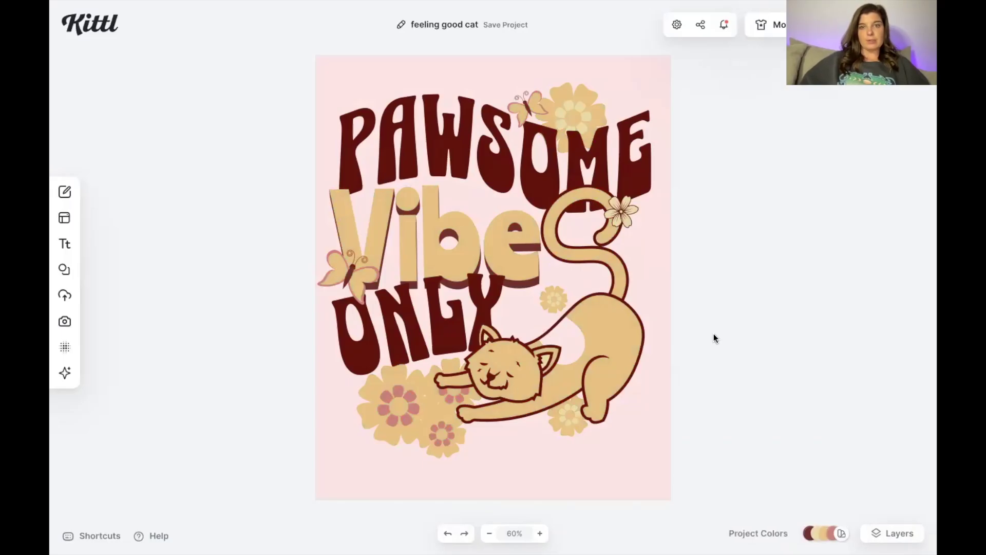
# Try the Good Girl typeface on the word Vibe, and undo the typeface change.
pyautogui.click(516, 247)
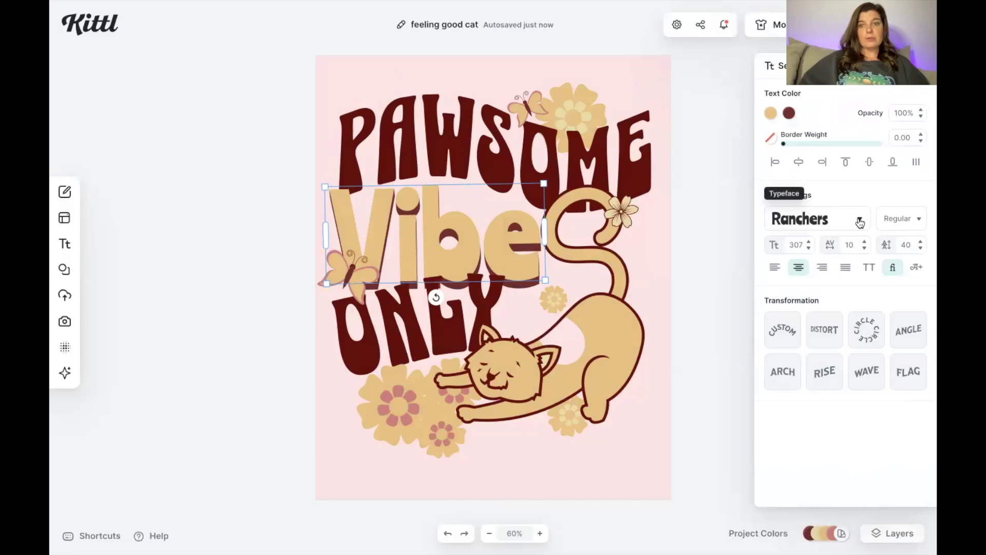
pyautogui.click(860, 222)
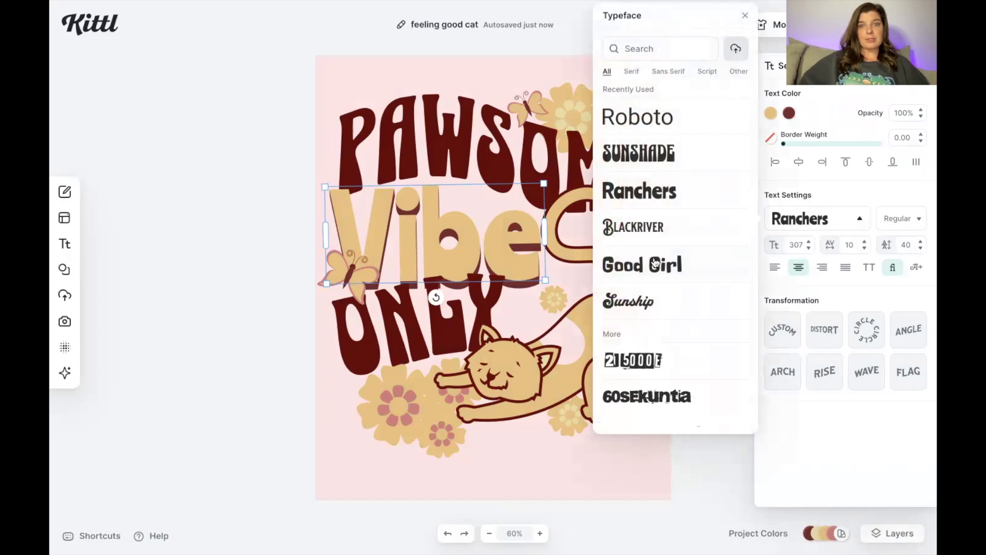
pyautogui.click(655, 279)
pyautogui.click(698, 483)
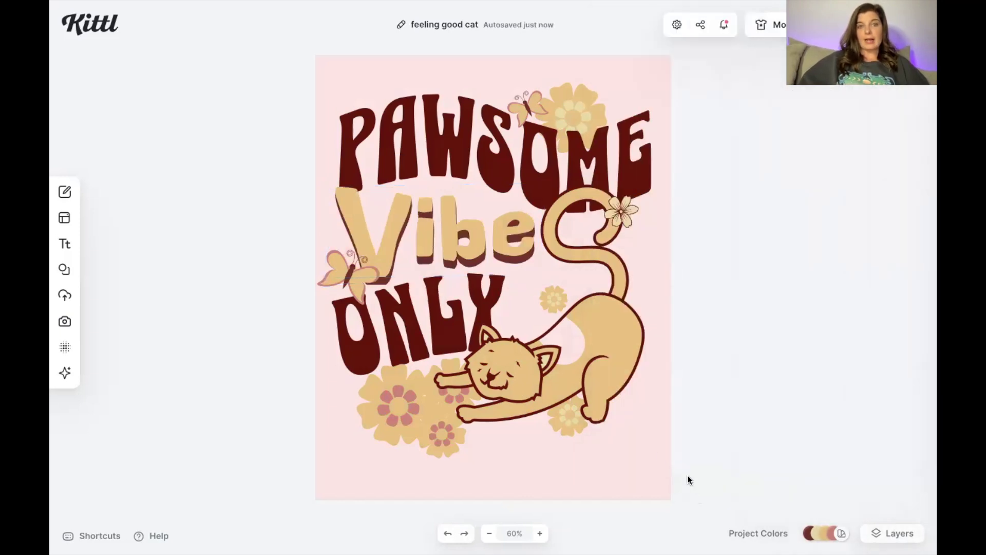
pyautogui.click(448, 533)
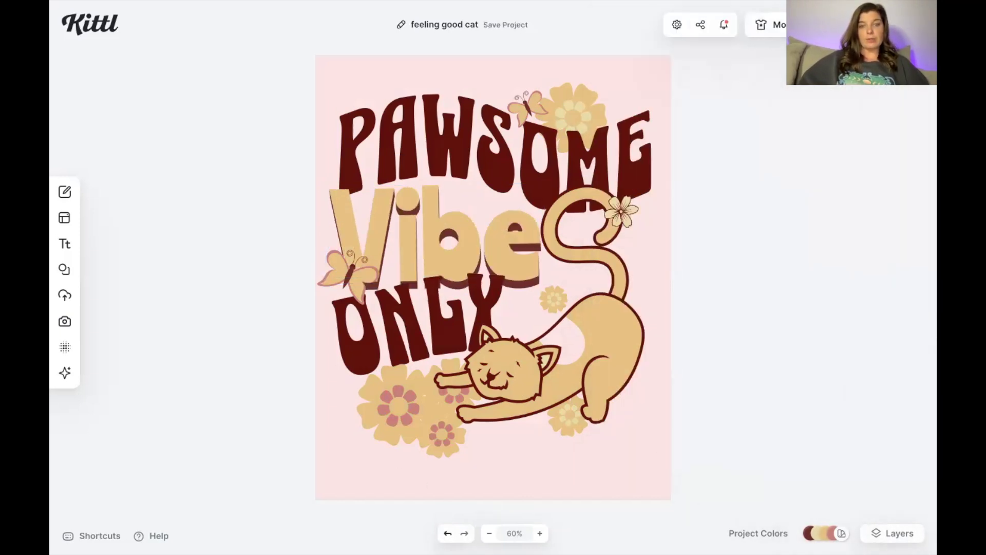
# Try wider letter spacing on the word Vibe, up to 35, and bring it back down to 26.
pyautogui.click(489, 221)
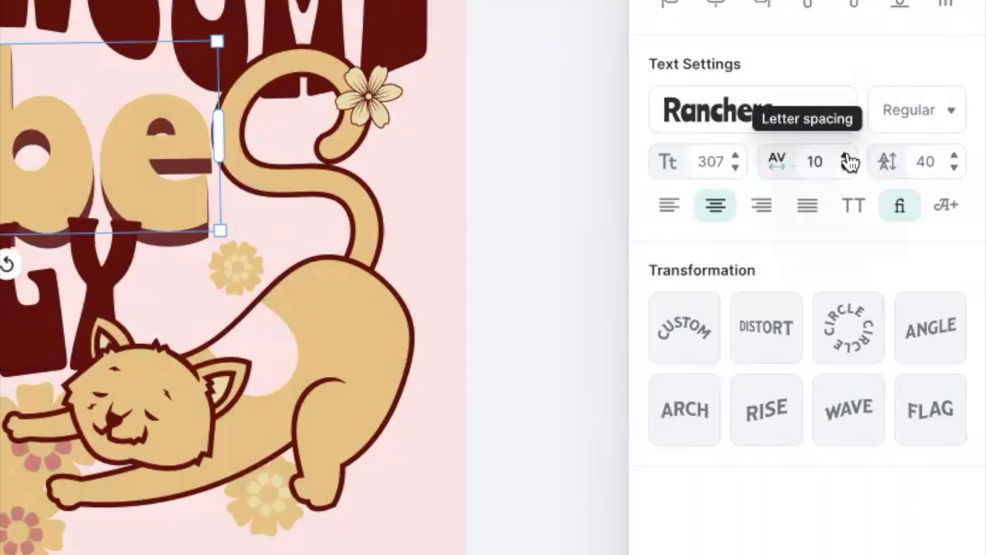
pyautogui.click(845, 157)
pyautogui.doubleClick(845, 157)
pyautogui.tripleClick(845, 157)
pyautogui.doubleClick(846, 156)
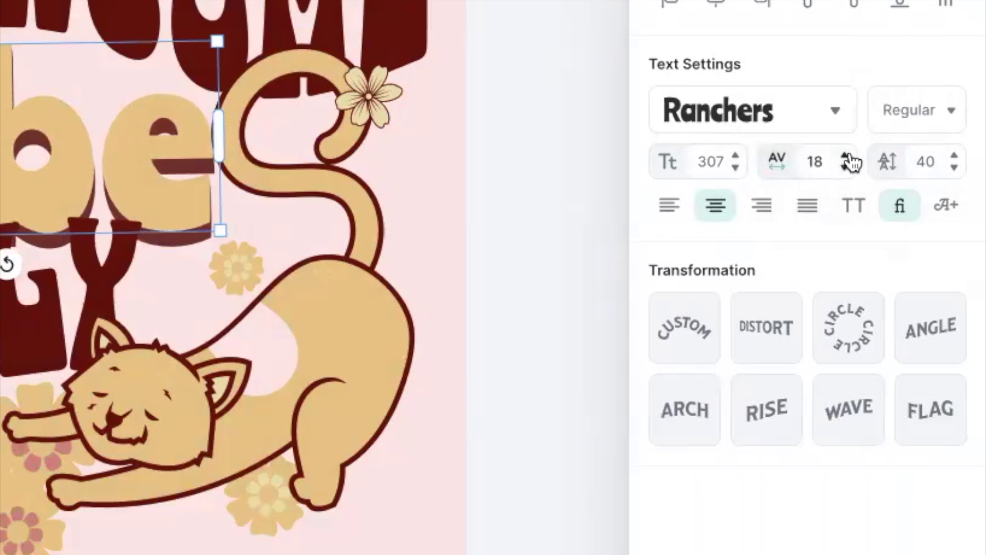
pyautogui.doubleClick(846, 157)
pyautogui.doubleClick(847, 157)
pyautogui.click(846, 157)
pyautogui.click(846, 156)
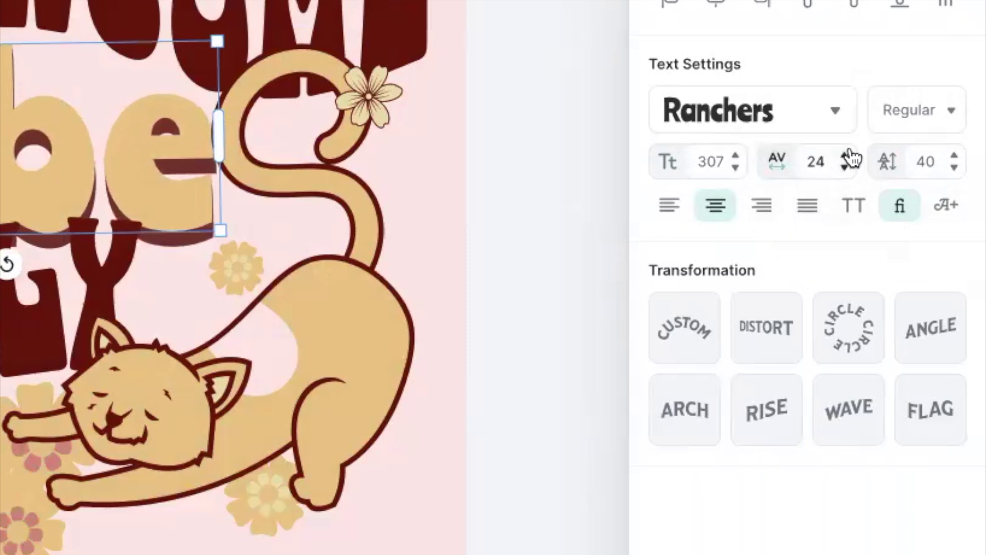
pyautogui.doubleClick(846, 155)
pyautogui.tripleClick(846, 155)
pyautogui.tripleClick(846, 156)
pyautogui.tripleClick(845, 156)
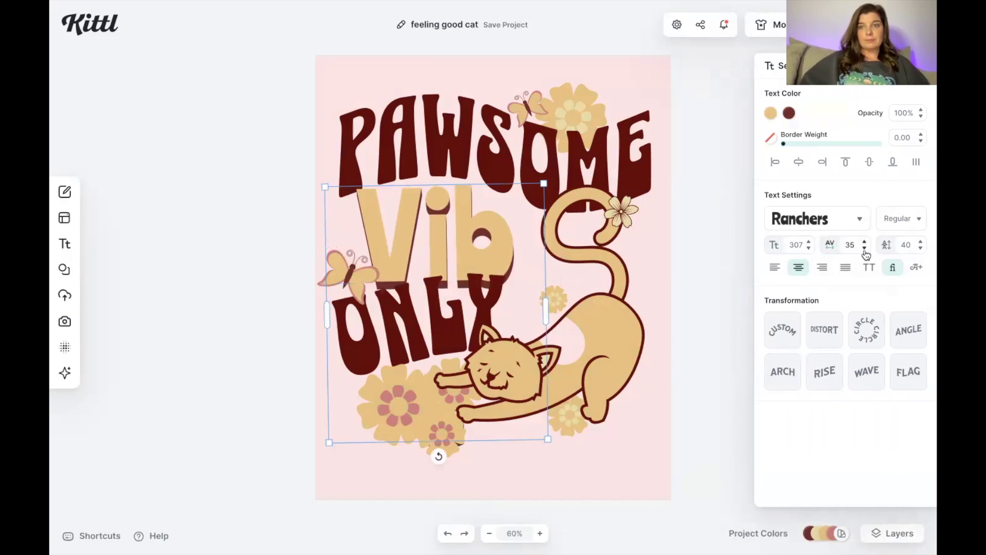
pyautogui.tripleClick(865, 249)
pyautogui.doubleClick(865, 250)
pyautogui.doubleClick(865, 250)
pyautogui.doubleClick(865, 250)
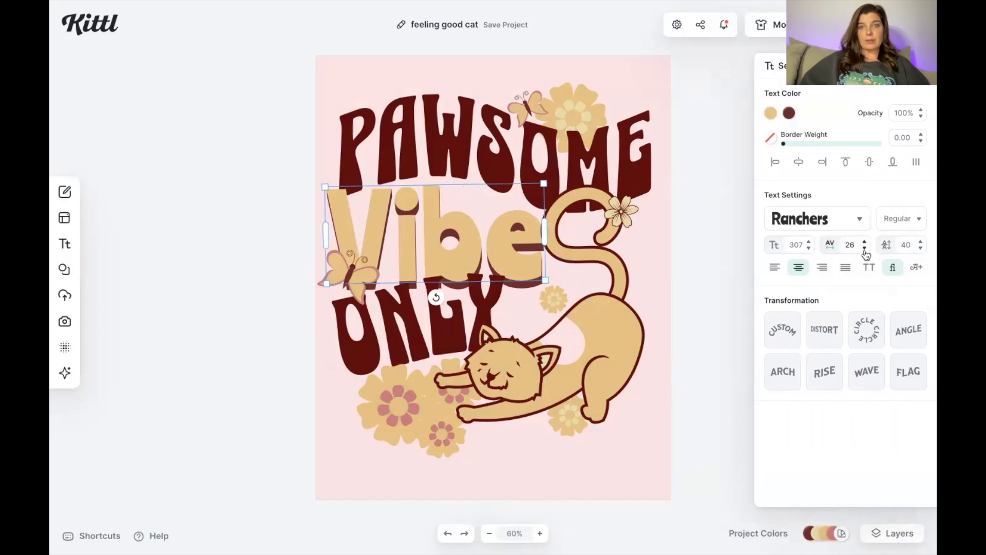
pyautogui.click(720, 333)
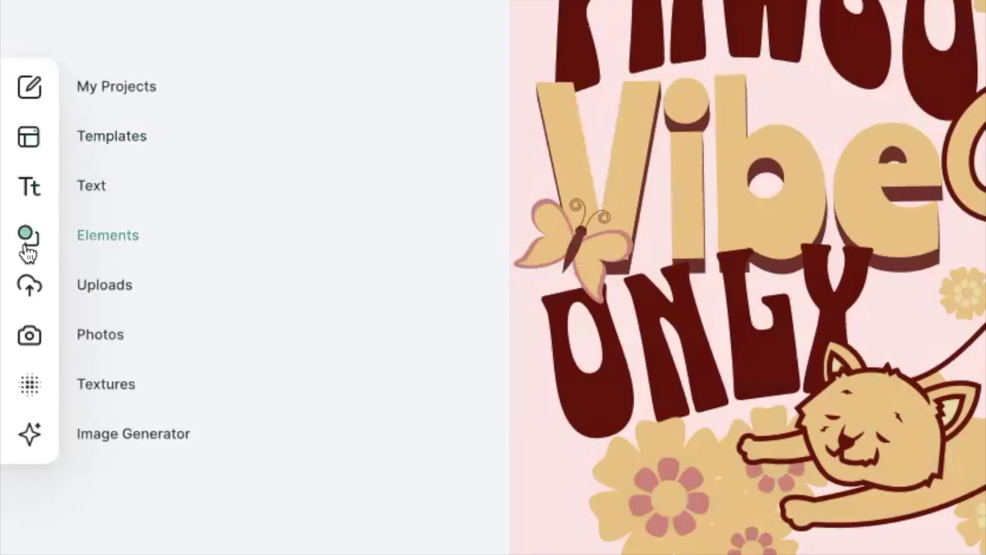
# Search the elements for butterfly and try placing the multicoloured spread-wing butterfly below the cat's hind legs.
pyautogui.click(27, 251)
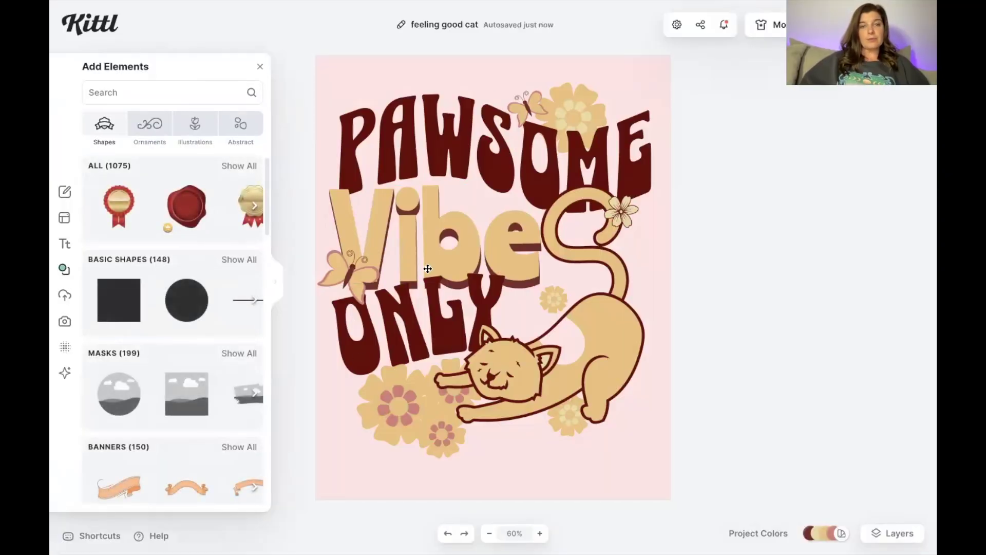
pyautogui.click(172, 94)
pyautogui.write('butter')
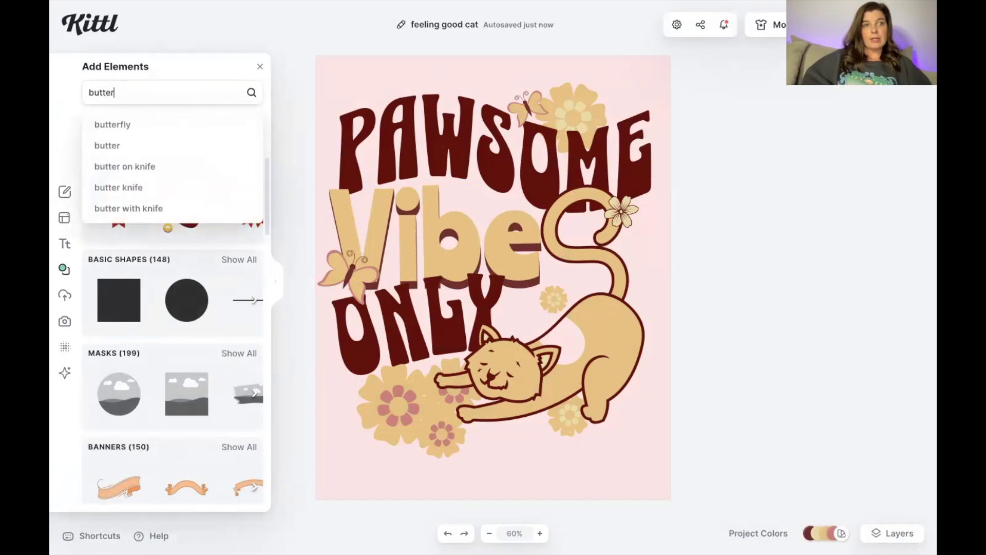
pyautogui.write('fly')
pyautogui.press('Return')
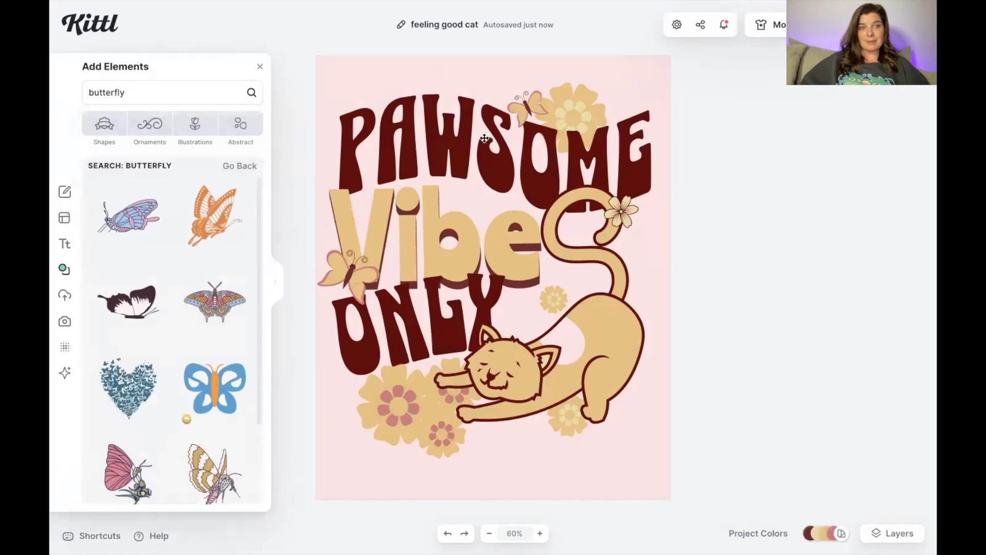
pyautogui.click(208, 303)
pyautogui.moveTo(517, 281); pyautogui.dragTo(621, 427)
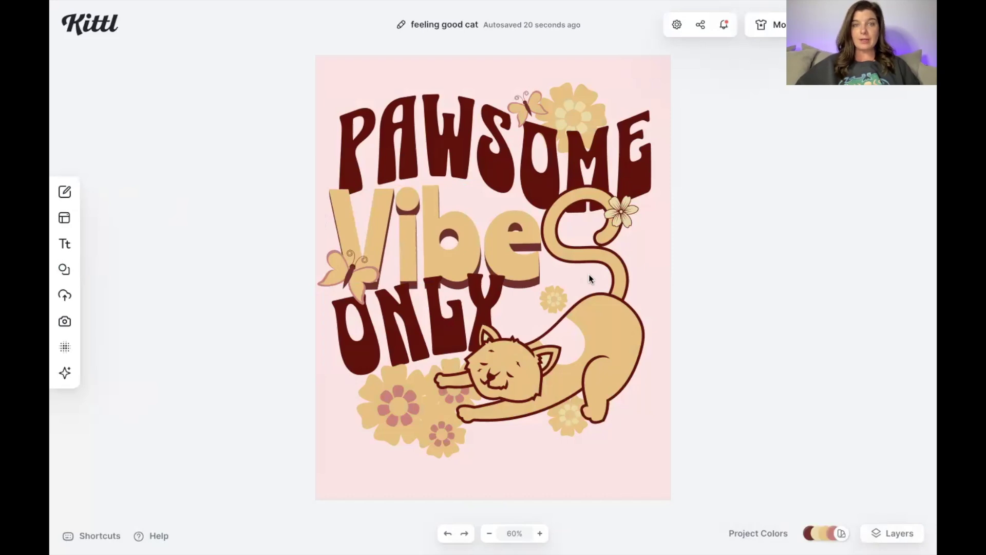
# Preview the design on the mockup of a woman in a T-shirt, and resize and centre it on the shirt's front.
pyautogui.click(765, 26)
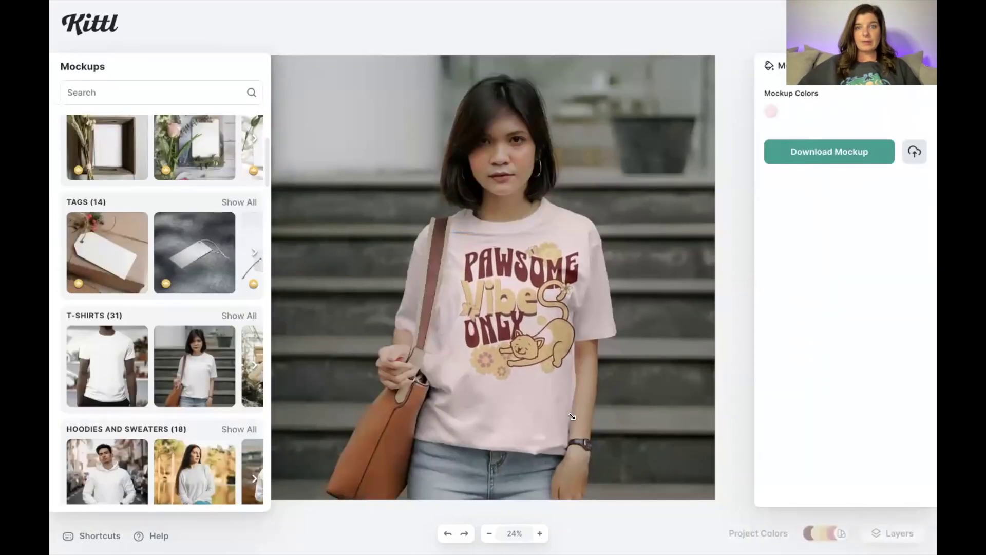
pyautogui.moveTo(539, 351); pyautogui.dragTo(523, 362)
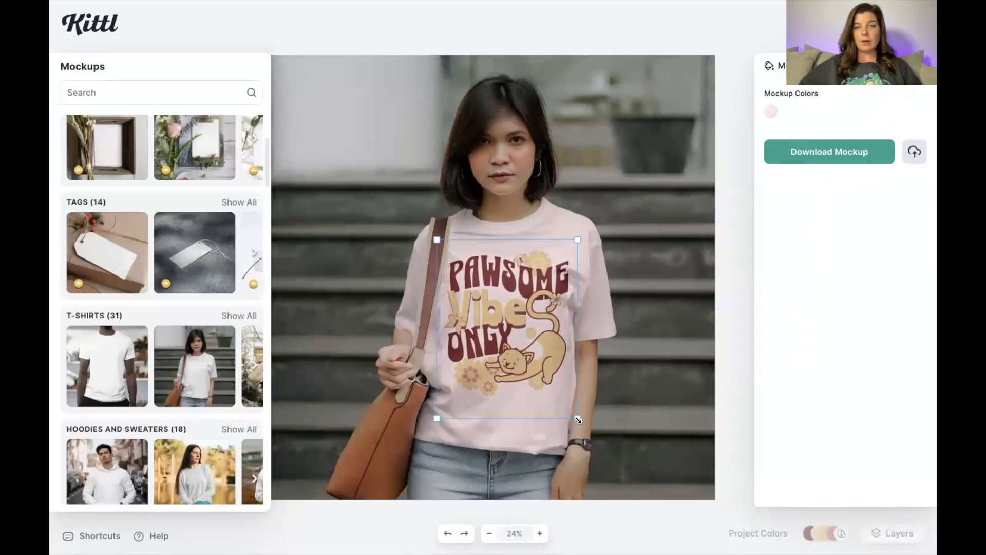
pyautogui.moveTo(577, 419); pyautogui.dragTo(568, 411)
pyautogui.moveTo(547, 371); pyautogui.dragTo(551, 376)
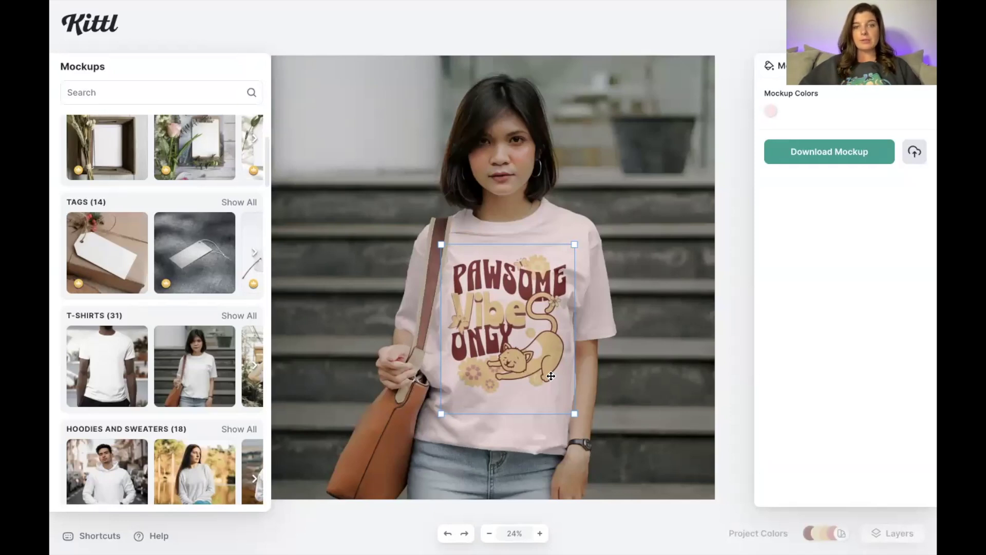
pyautogui.moveTo(550, 376); pyautogui.dragTo(548, 373)
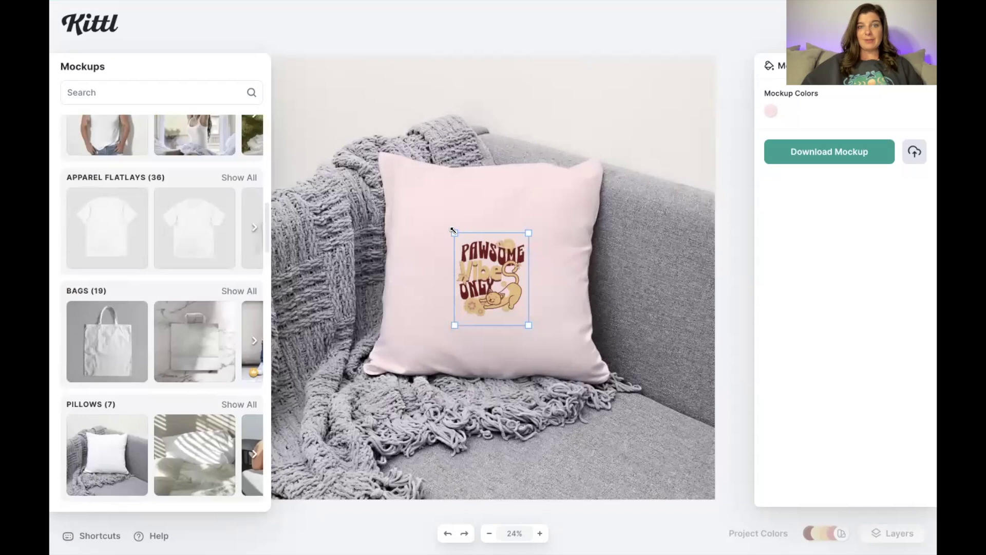
# Enlarge the design on the couch pillow mockup to nearly fill the pillow, and centre it.
pyautogui.click(434, 188)
pyautogui.moveTo(434, 188); pyautogui.dragTo(403, 154)
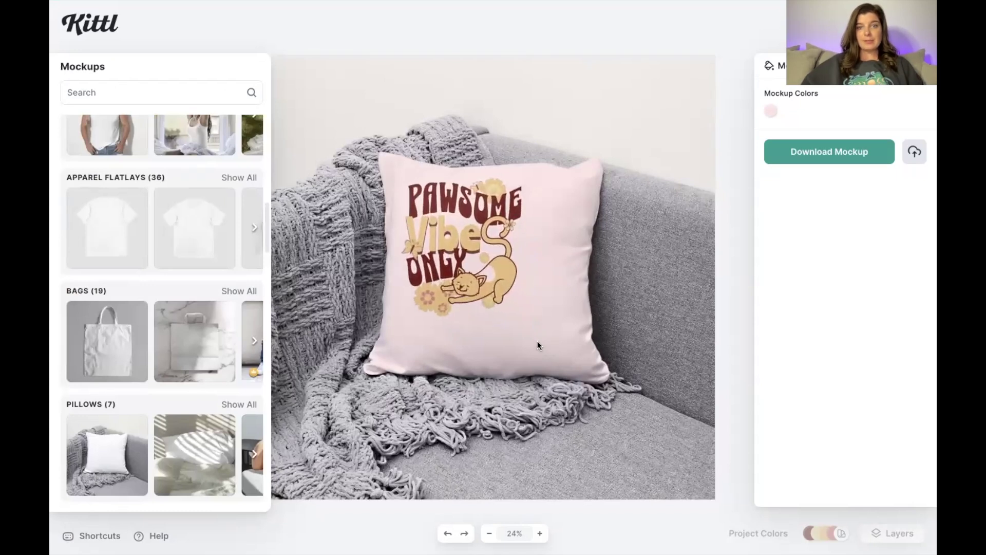
pyautogui.moveTo(529, 333); pyautogui.dragTo(557, 361)
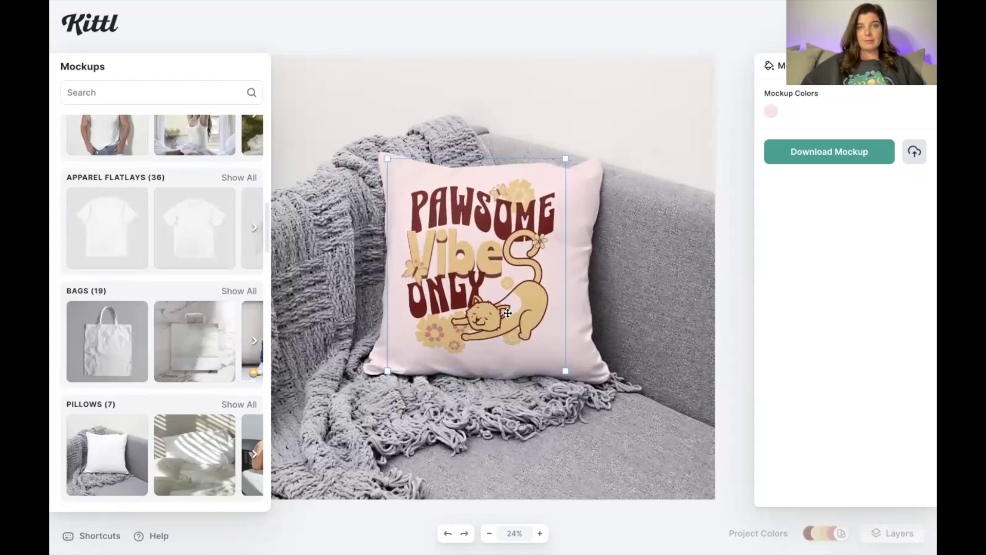
pyautogui.moveTo(517, 315); pyautogui.dragTo(522, 320)
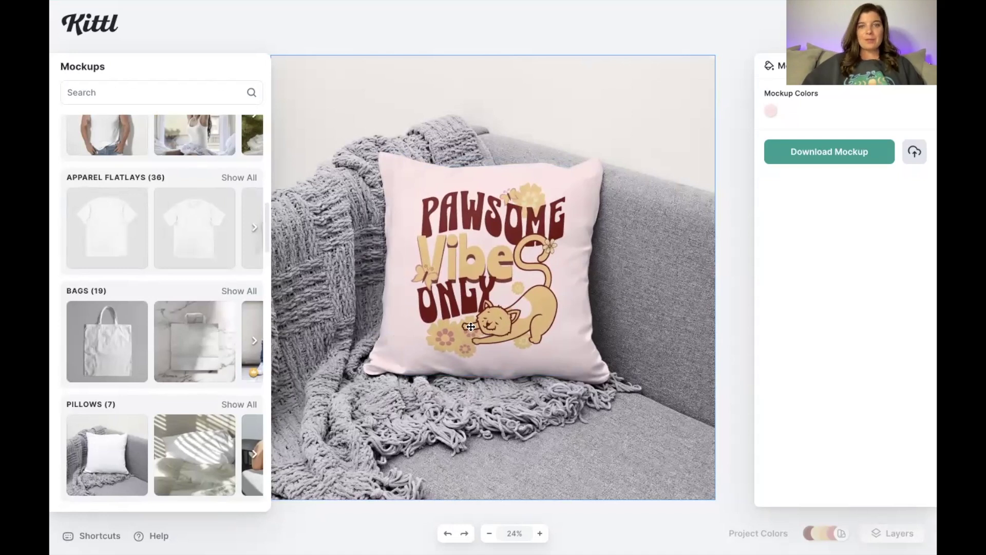
# Show the design on the flat tote bag mockup, enlarge it to cover most of the bag, and centre it.
pyautogui.click(124, 347)
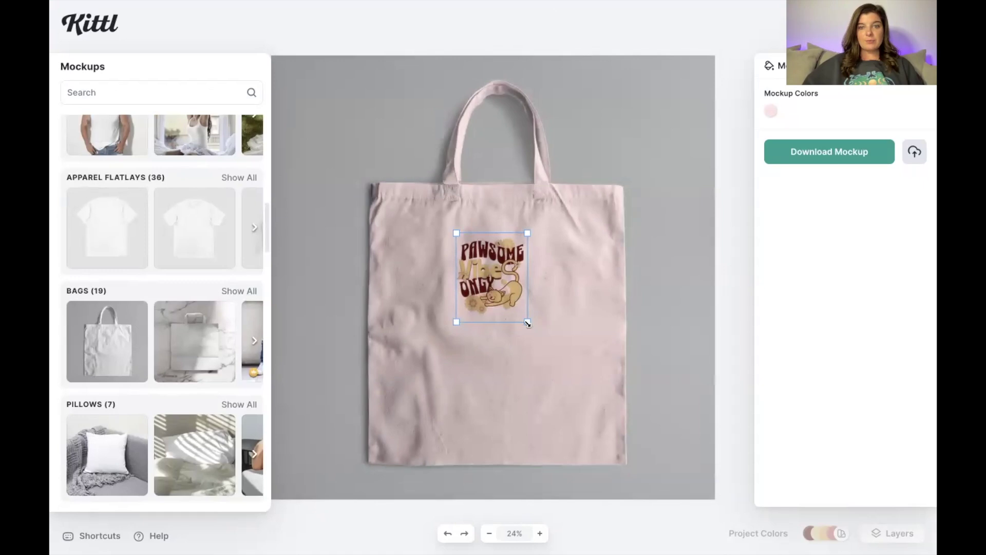
pyautogui.moveTo(528, 323); pyautogui.dragTo(648, 469)
pyautogui.moveTo(562, 394); pyautogui.dragTo(513, 374)
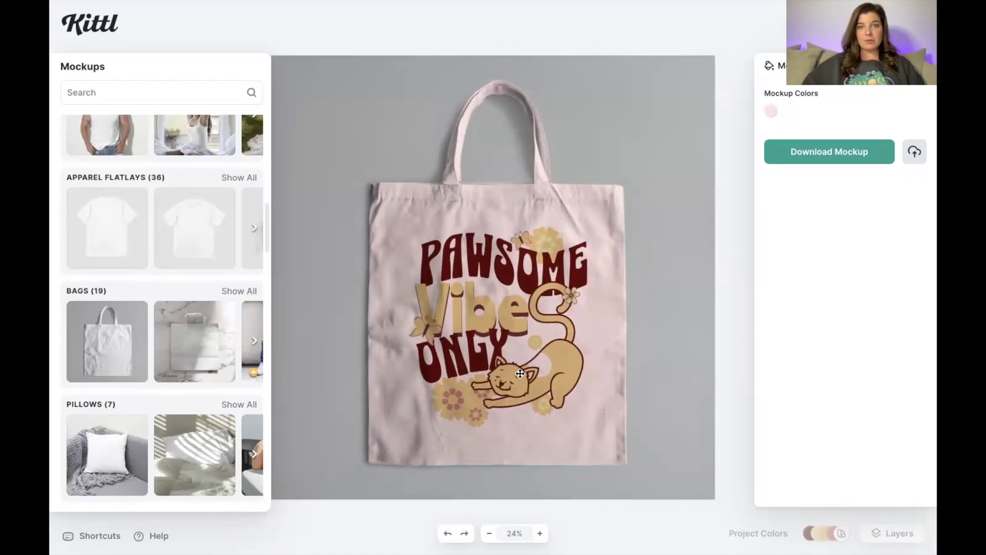
pyautogui.moveTo(597, 450); pyautogui.dragTo(613, 472)
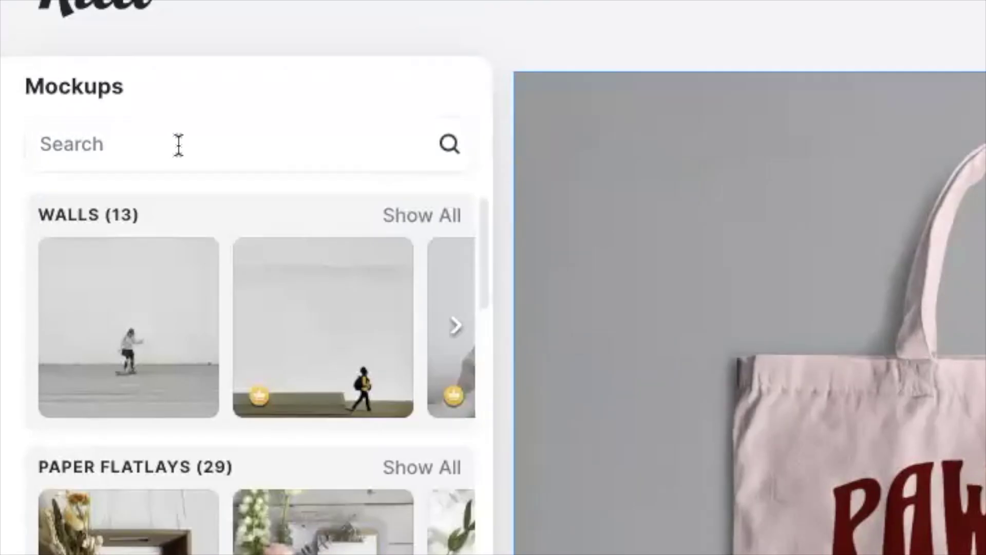
# Search the mockups for mug and look through the available mug mockups.
pyautogui.click(176, 146)
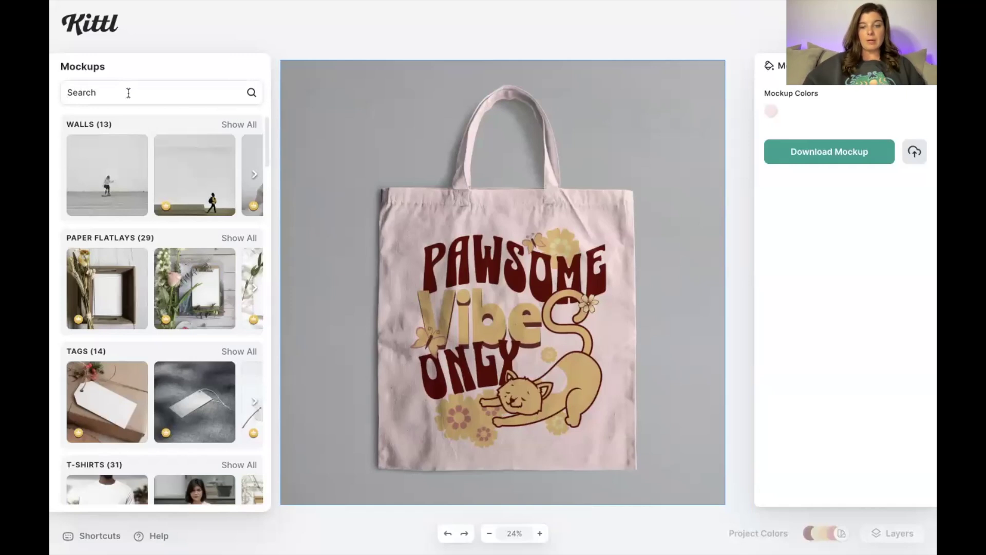
pyautogui.write('mug')
pyautogui.press('Return')
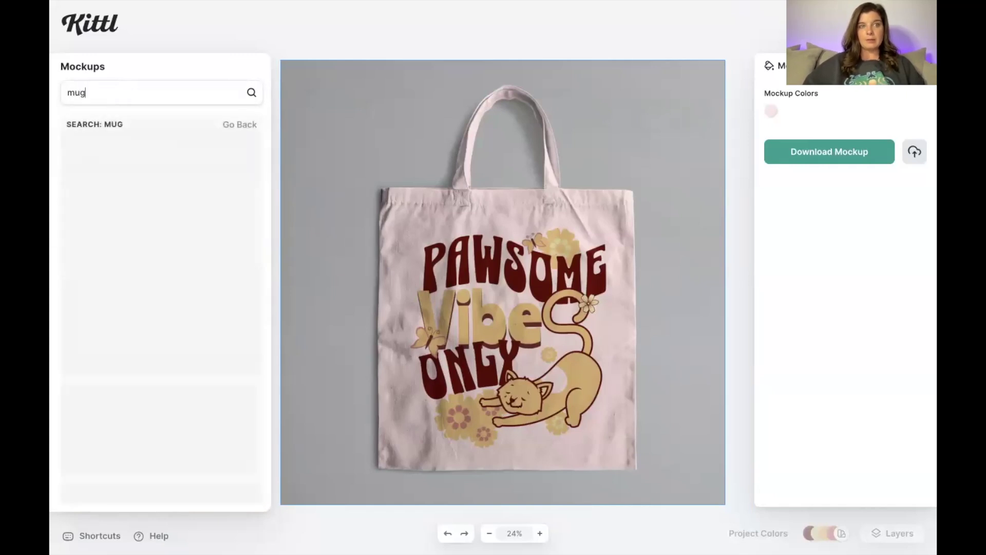
pyautogui.scroll(-5, 157, 414)
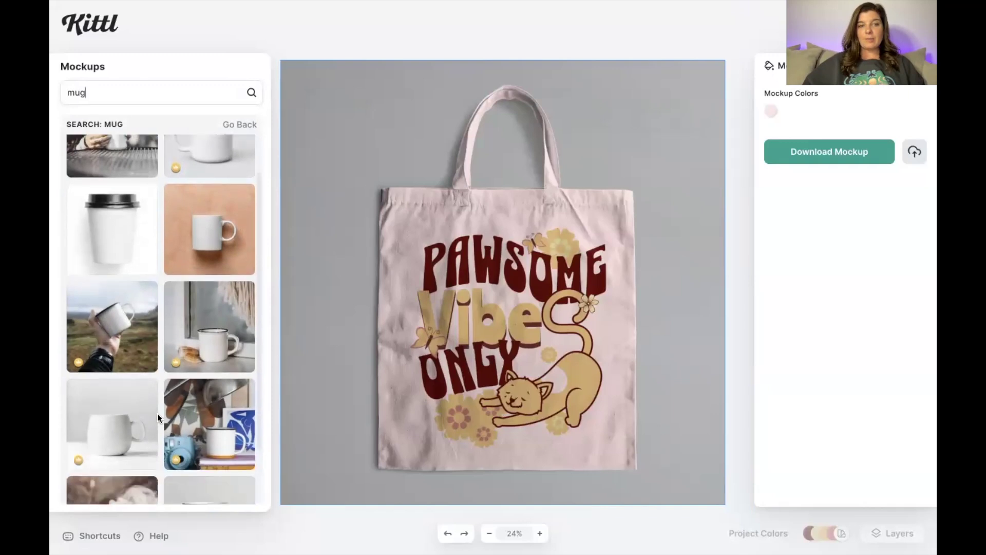
pyautogui.scroll(-5, 158, 414)
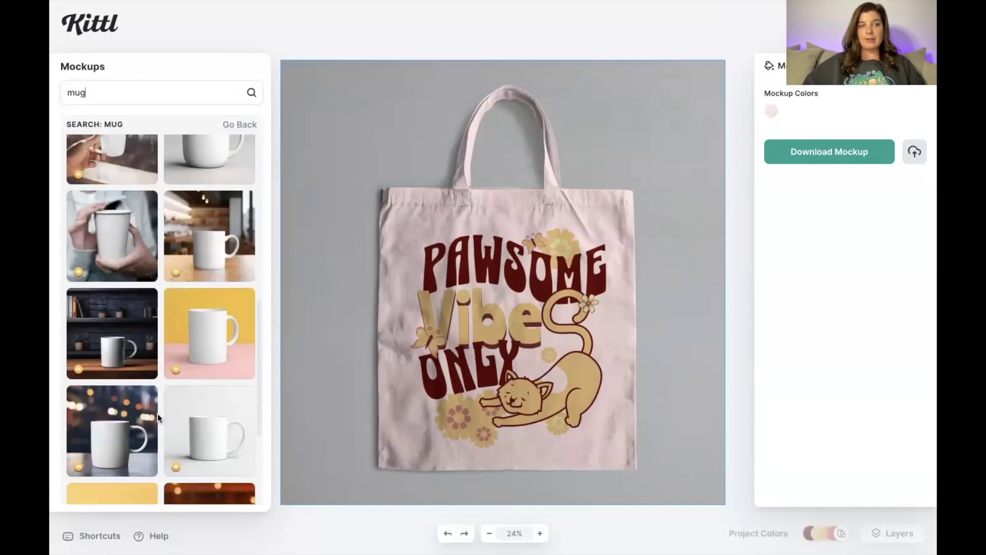
pyautogui.scroll(-1, 157, 414)
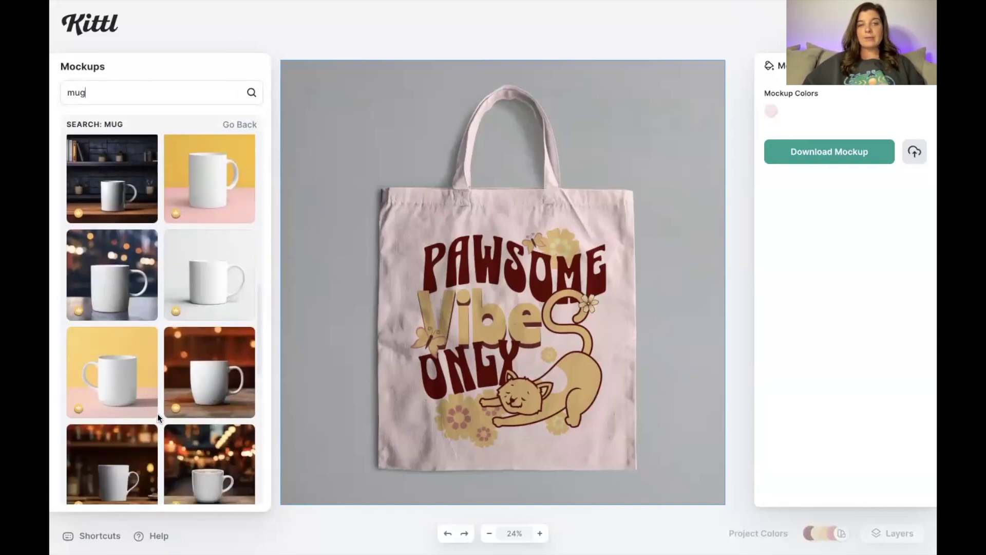
pyautogui.scroll(-4, 157, 414)
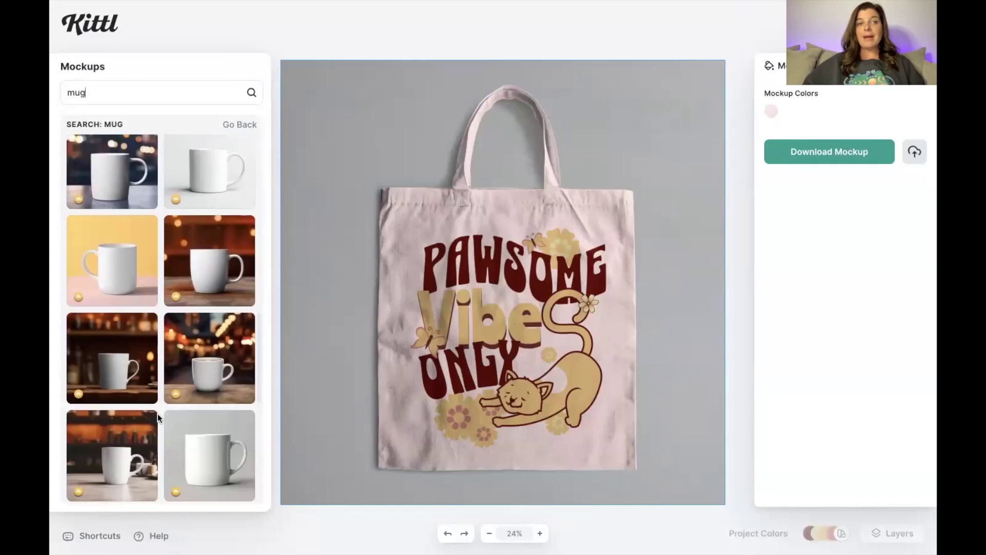
pyautogui.scroll(-5, 158, 381)
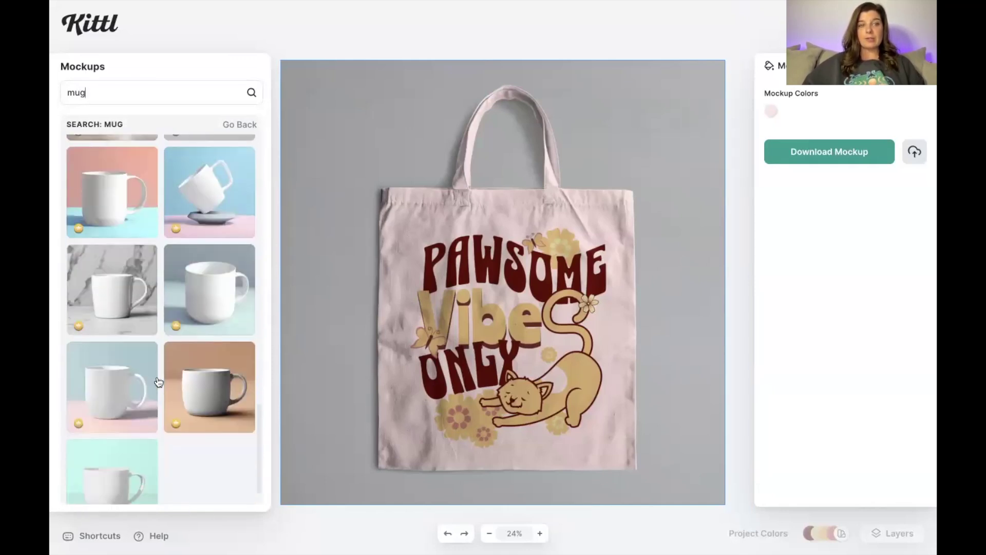
pyautogui.scroll(5, 208, 374)
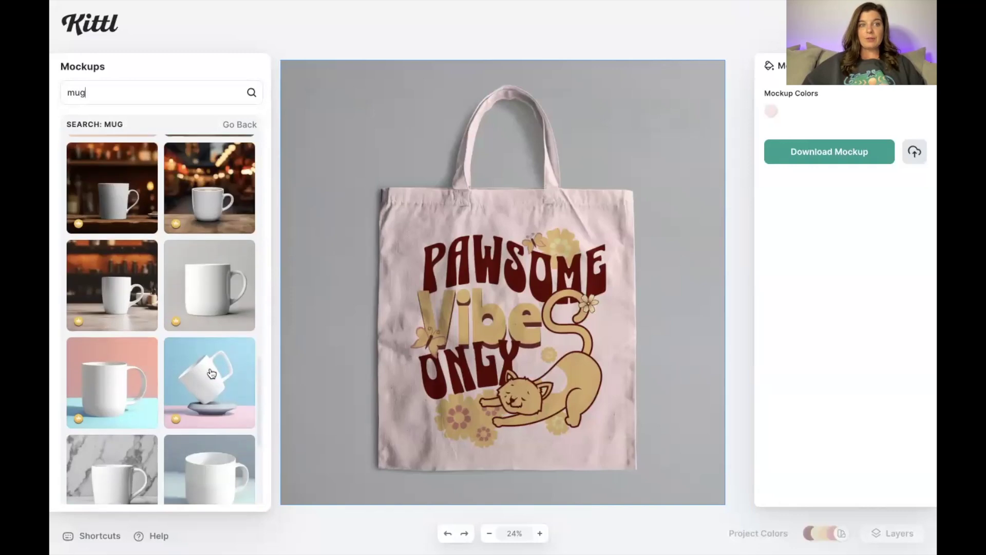
pyautogui.scroll(3, 211, 373)
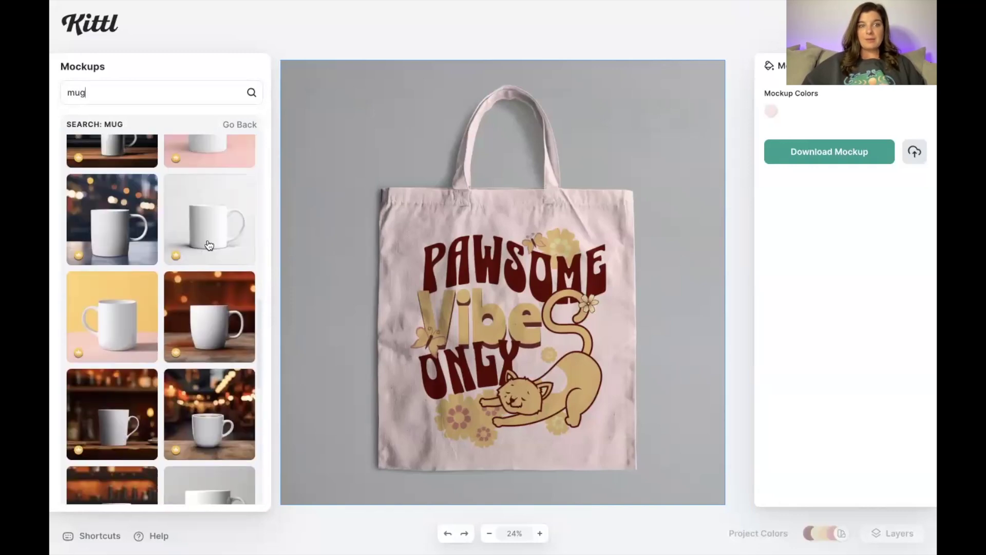
# Show the design on the mug mockup standing on a wooden café table, and enlarge and centre it on the mug.
pyautogui.scroll(-5, 209, 243)
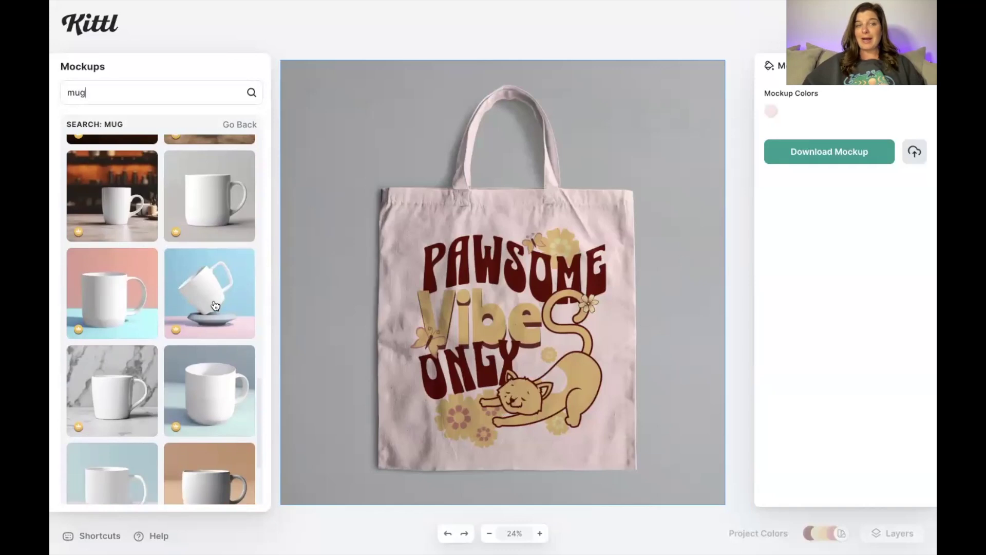
pyautogui.scroll(-10, 215, 305)
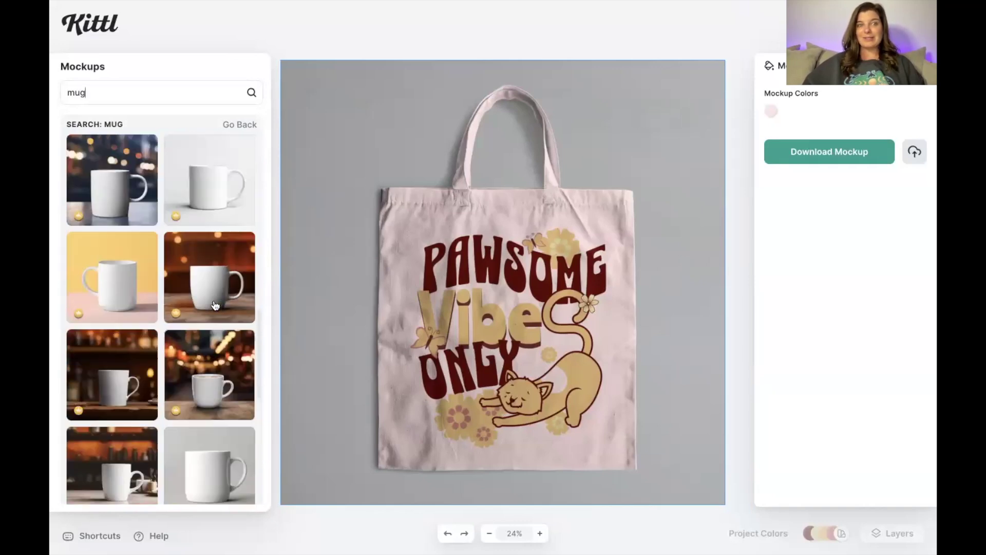
pyautogui.scroll(10, 216, 306)
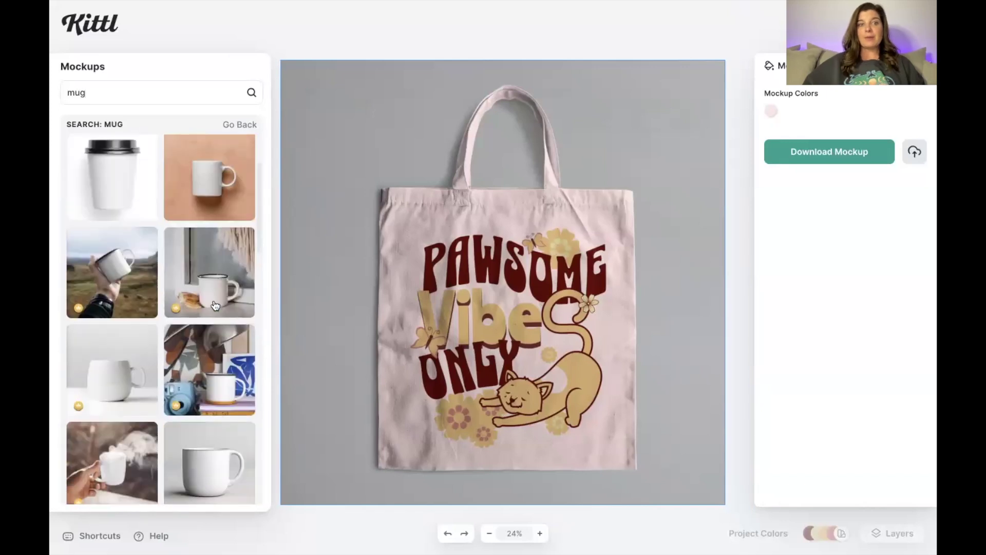
pyautogui.scroll(2, 215, 306)
pyautogui.scroll(-3, 215, 306)
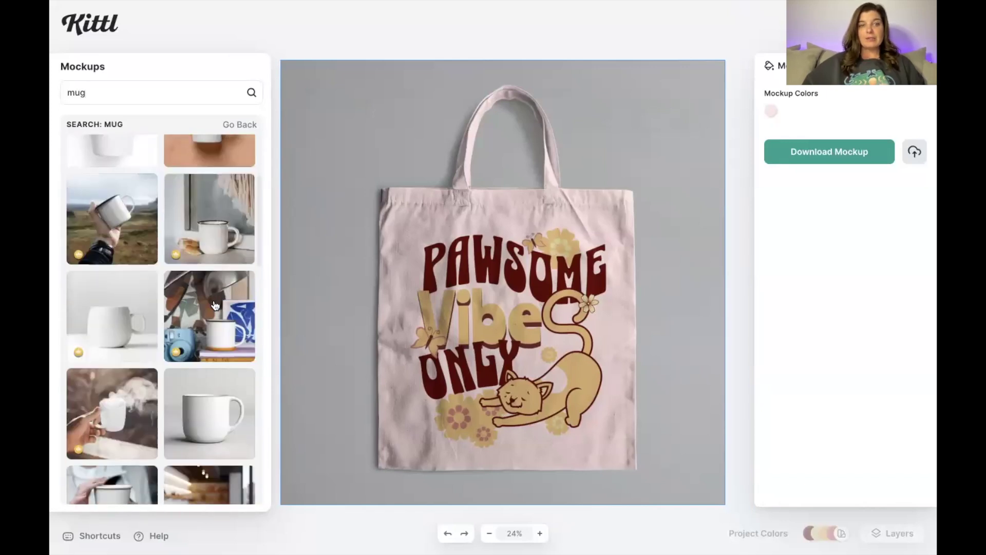
pyautogui.scroll(-3, 216, 306)
pyautogui.scroll(-2, 215, 306)
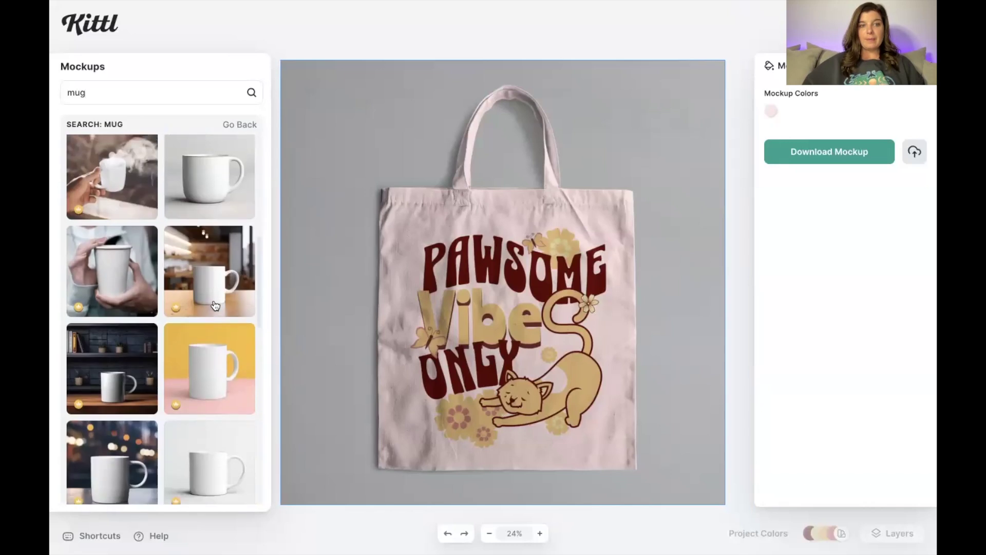
pyautogui.click(215, 273)
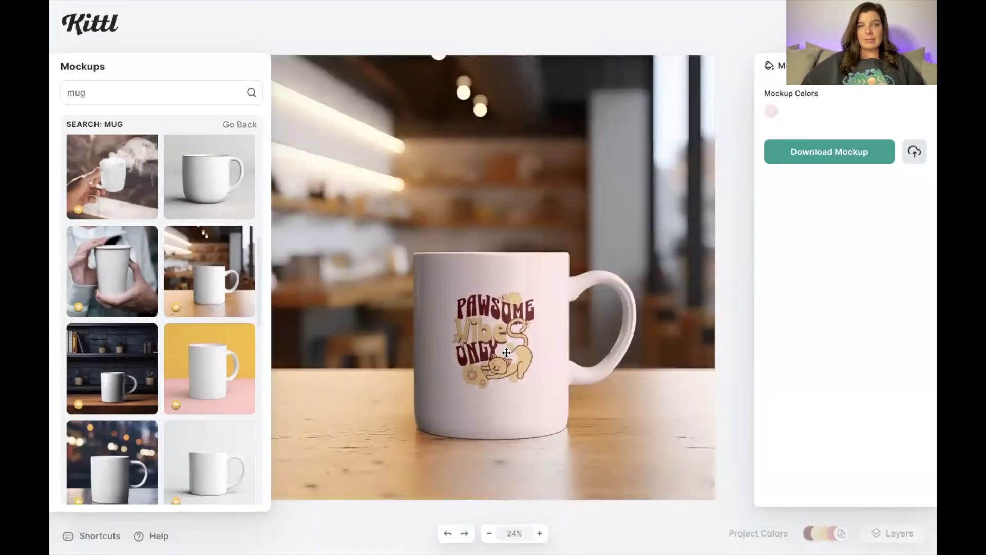
pyautogui.click(528, 386)
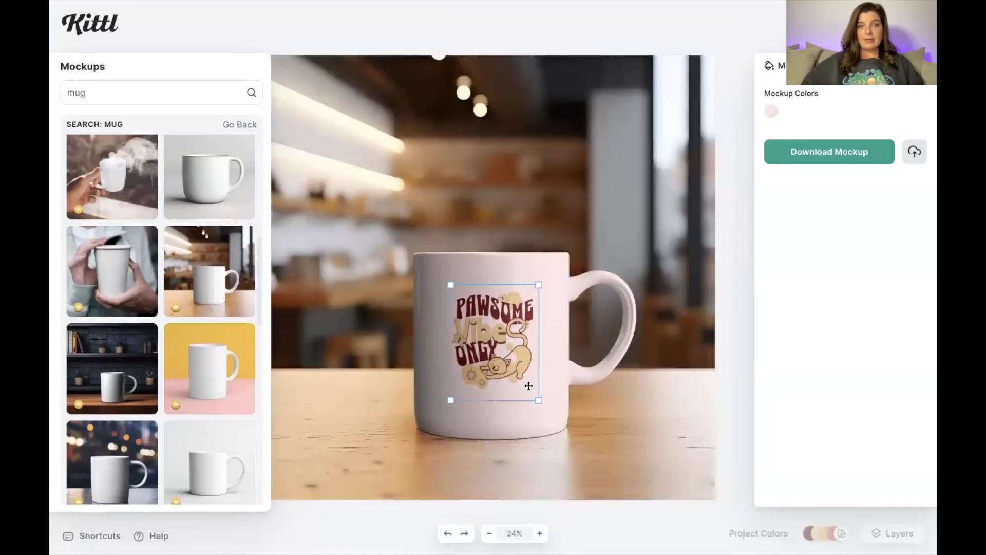
pyautogui.moveTo(538, 400); pyautogui.dragTo(575, 446)
pyautogui.moveTo(525, 380); pyautogui.dragTo(517, 377)
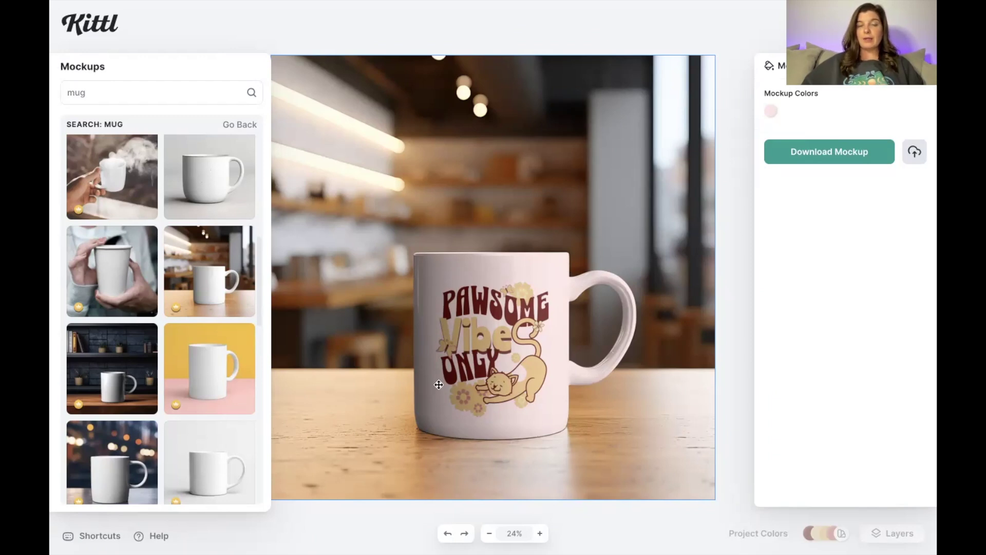
# Leave the mockup preview and return to the design's artboard.
pyautogui.press('ctrl+super+f')
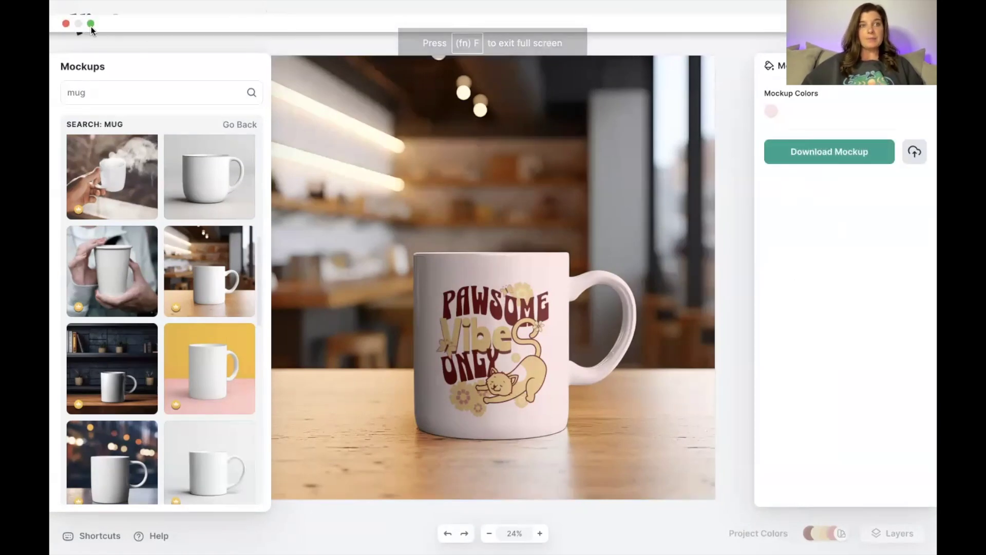
pyautogui.scroll(2, 427, 175)
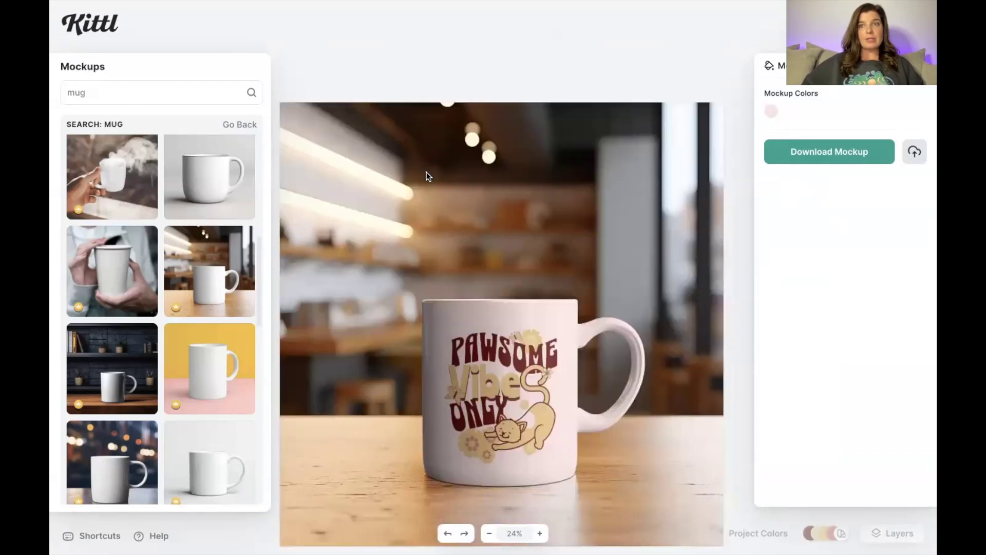
pyautogui.scroll(-1, 427, 175)
pyautogui.press('Escape')
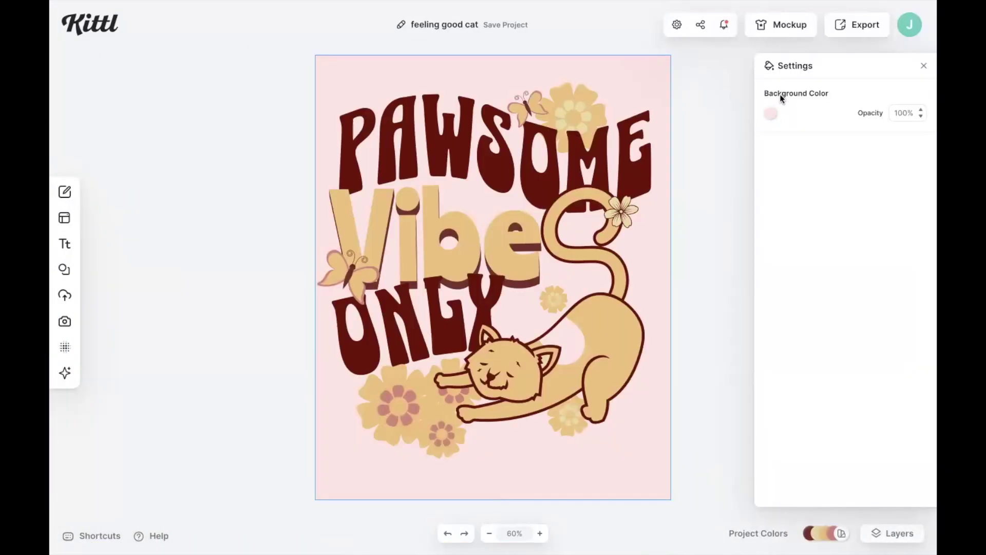
# Set the artboard's background to solid white (ffffff).
pyautogui.click(772, 122)
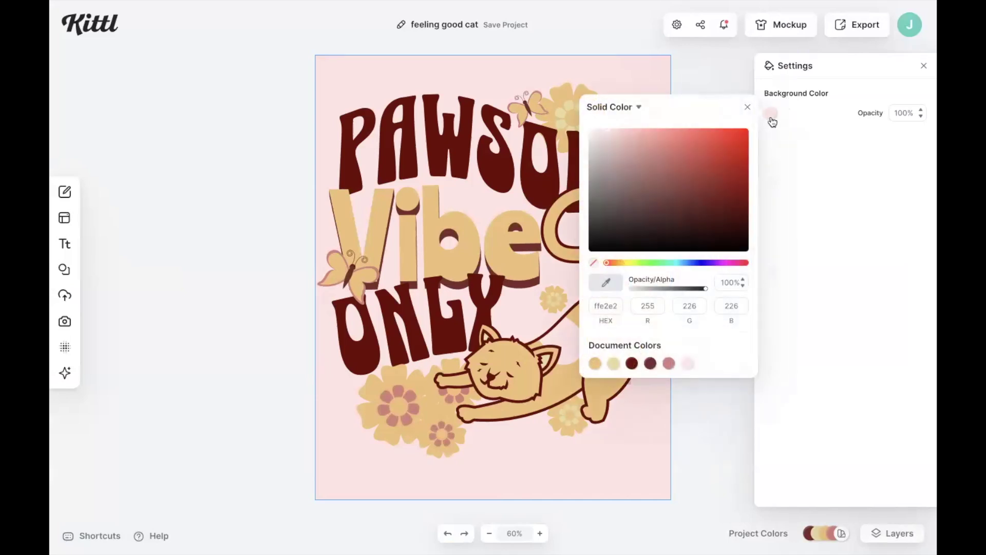
pyautogui.moveTo(601, 137); pyautogui.dragTo(587, 132)
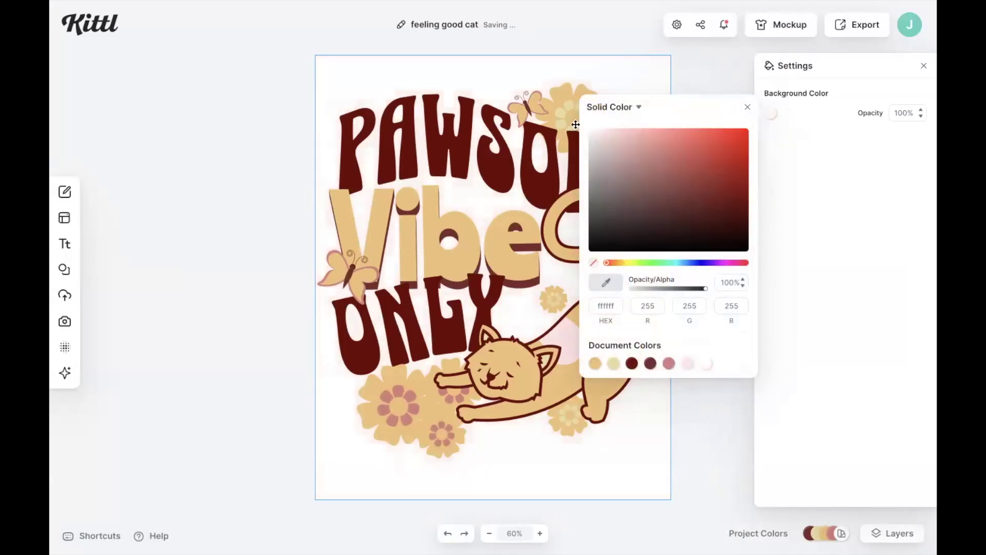
pyautogui.click(642, 90)
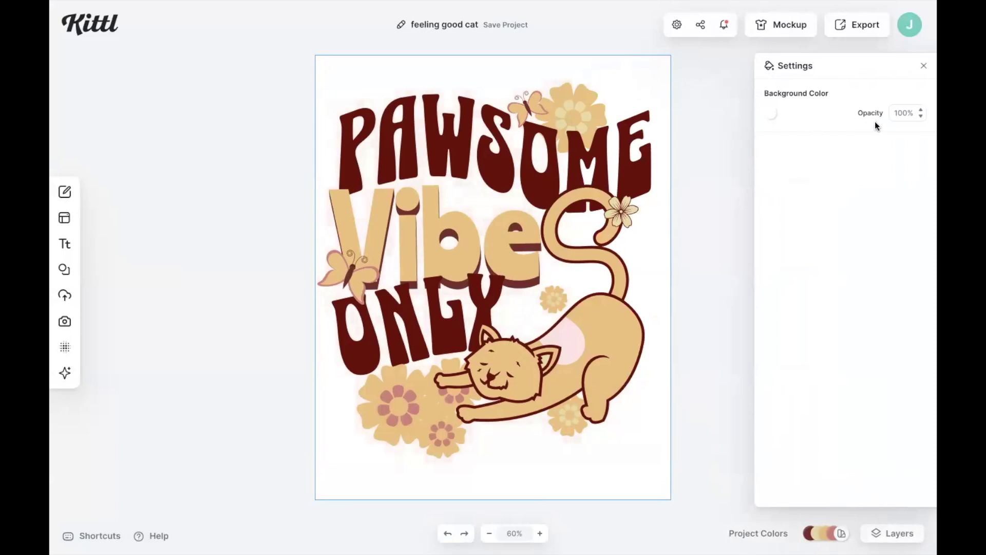
pyautogui.click(921, 117)
pyautogui.click(908, 114)
pyautogui.click(705, 199)
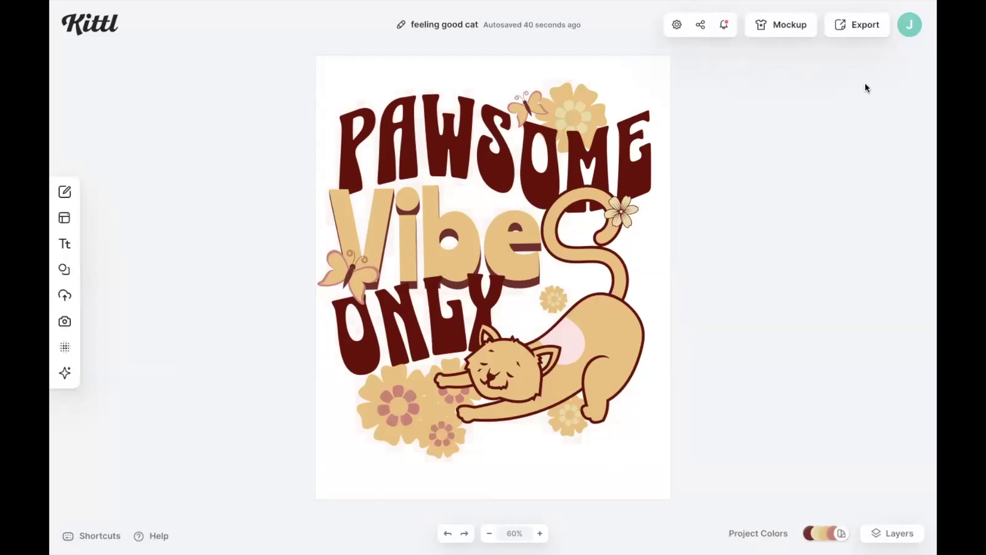
# Set the export resolution to 300 DPI and download the design as a PNG.
pyautogui.click(853, 25)
pyautogui.click(801, 65)
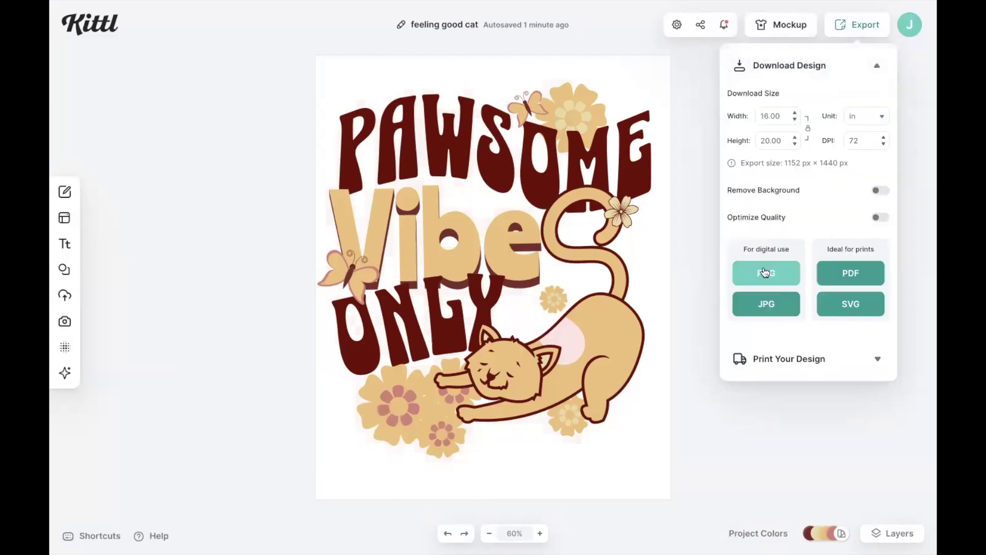
pyautogui.click(865, 142)
pyautogui.write('3')
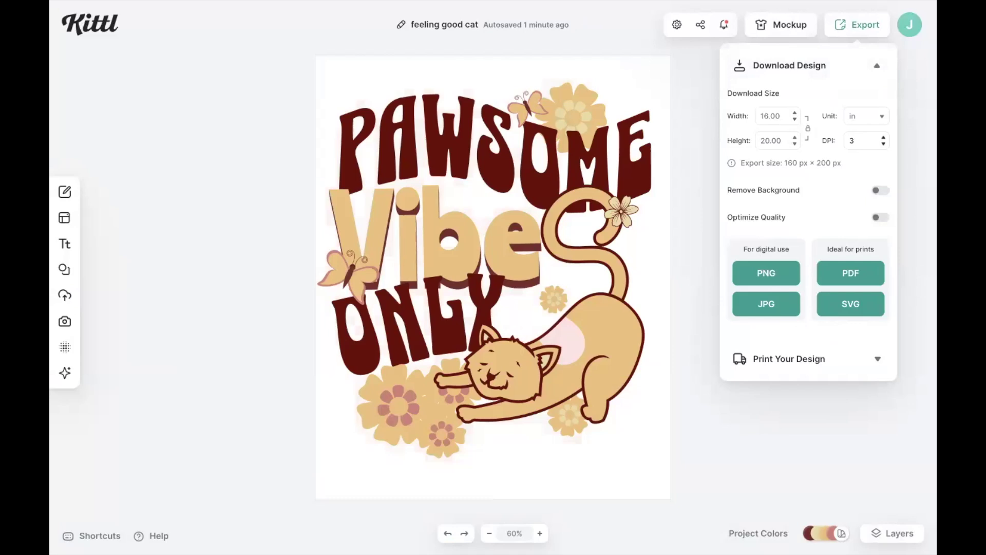
pyautogui.write('00')
pyautogui.click(764, 280)
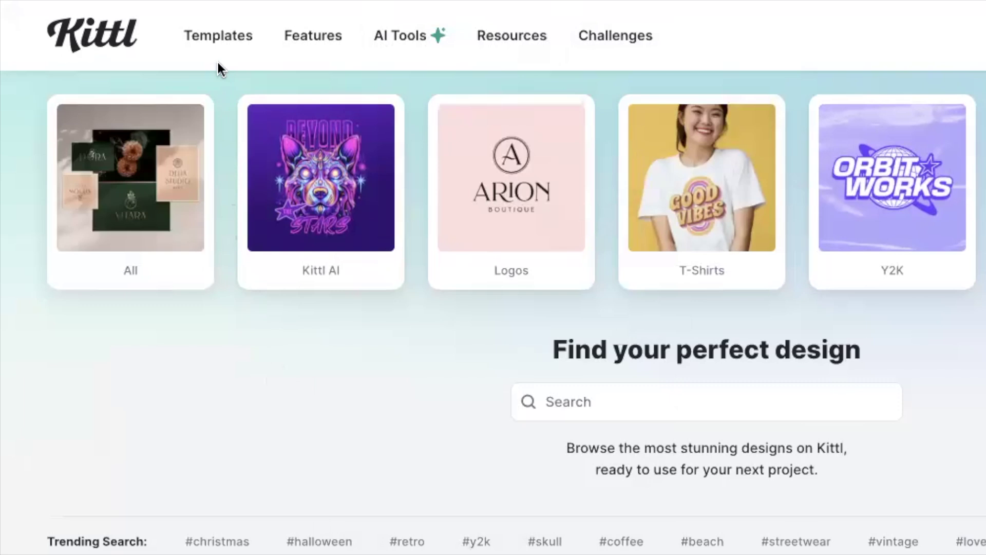
pyautogui.moveTo(405, 48)
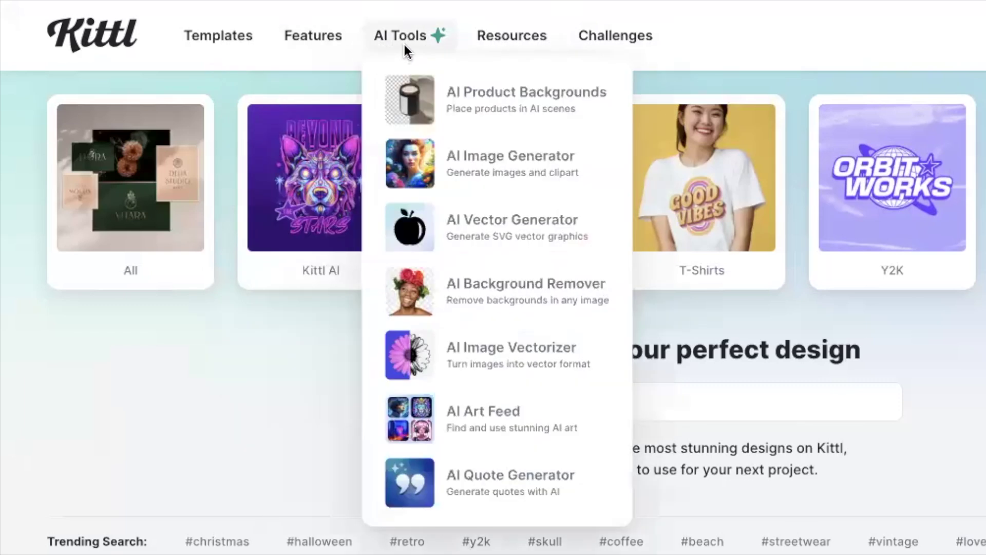
pyautogui.moveTo(502, 49)
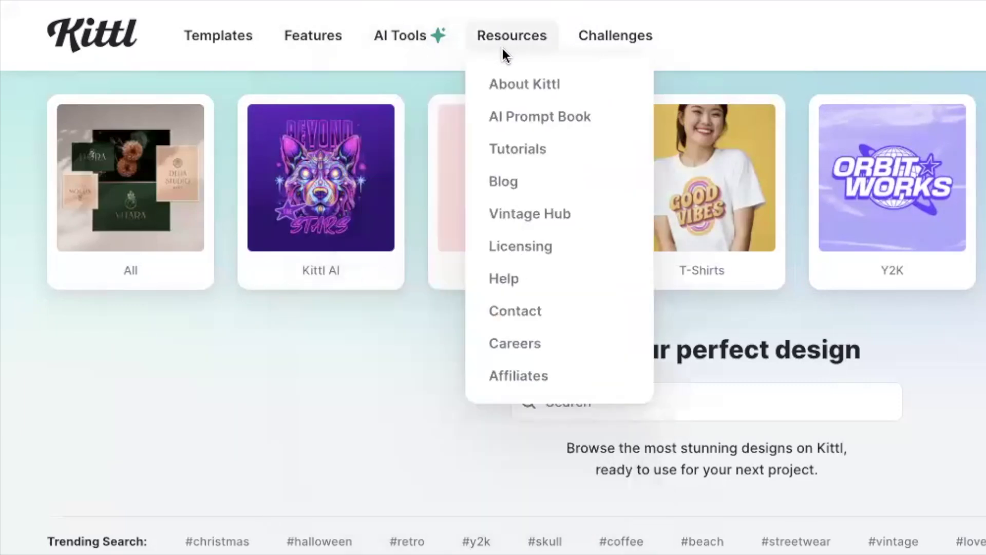